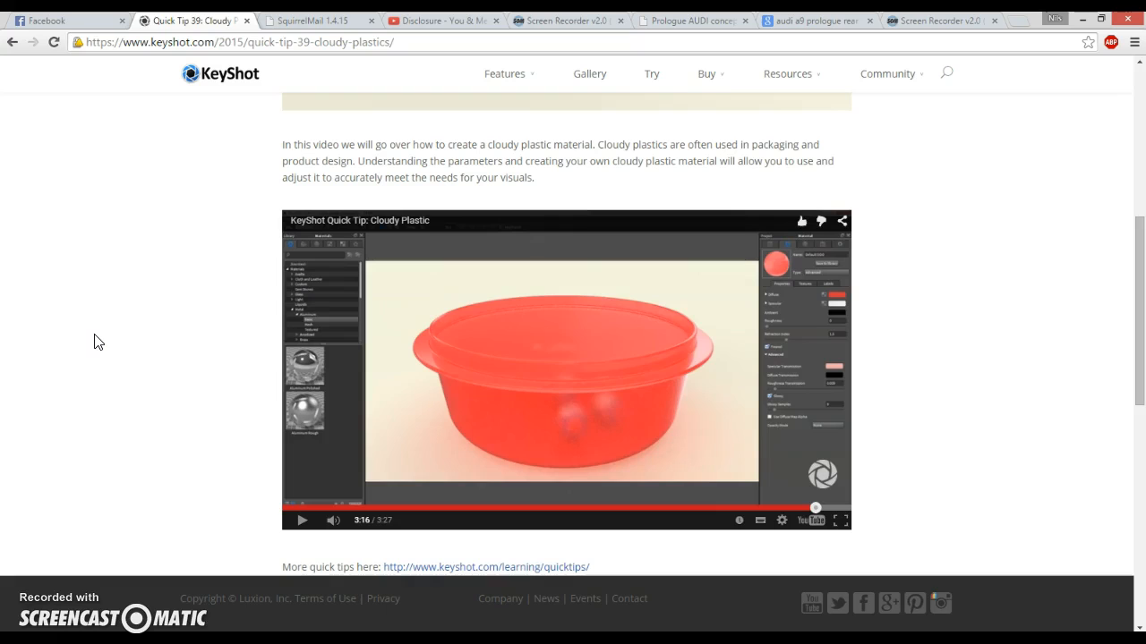
- Browse the Audi A9 Prologue rear light reference photos in the browser, then return to KeyShot
click(691, 21)
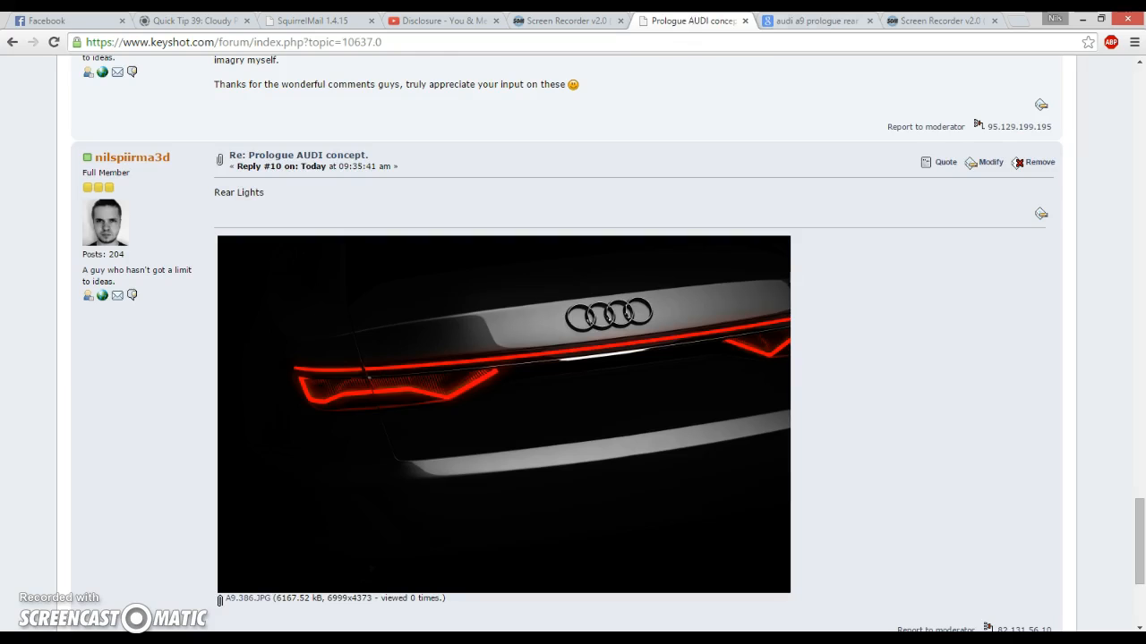
click(804, 20)
key(Right)
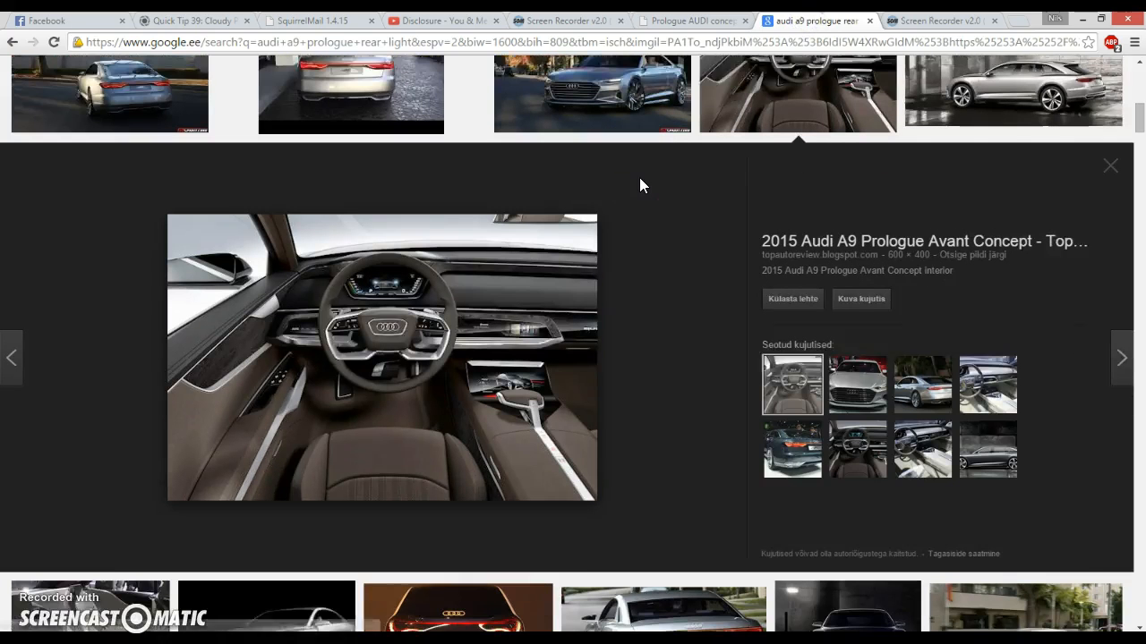
scroll(639, 186, down, 1)
scroll(639, 185, up, 10)
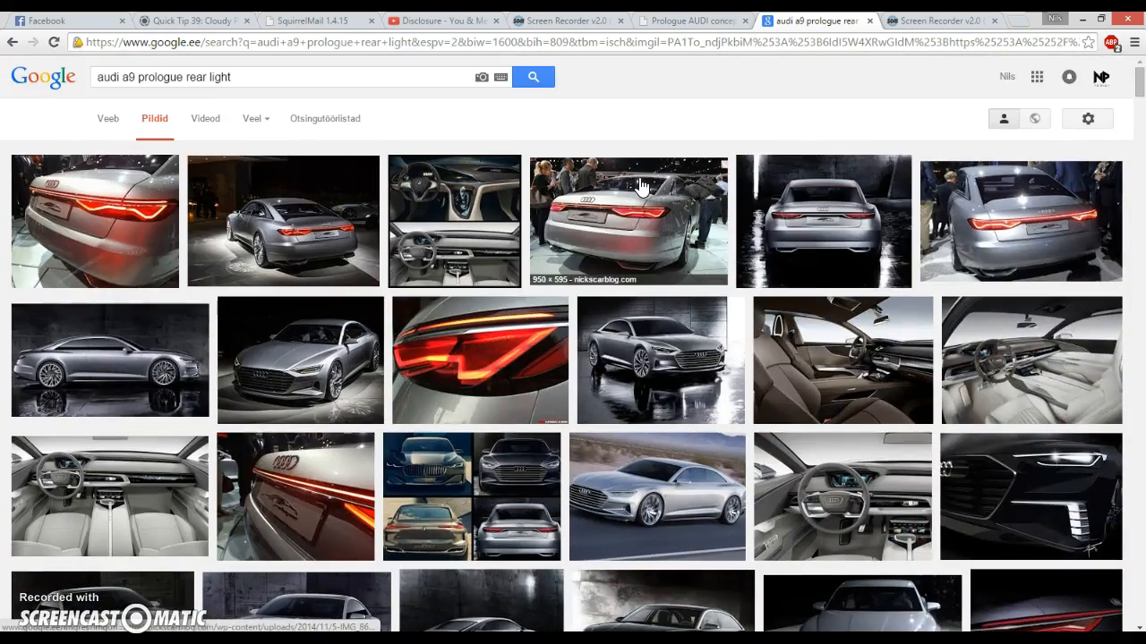
click(491, 376)
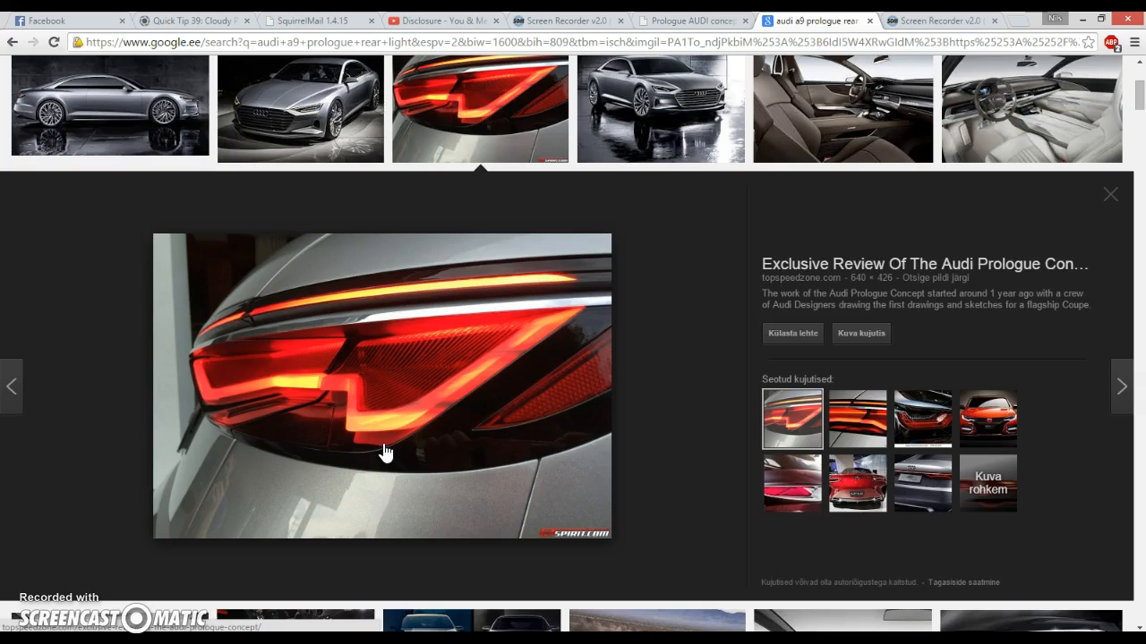
click(218, 639)
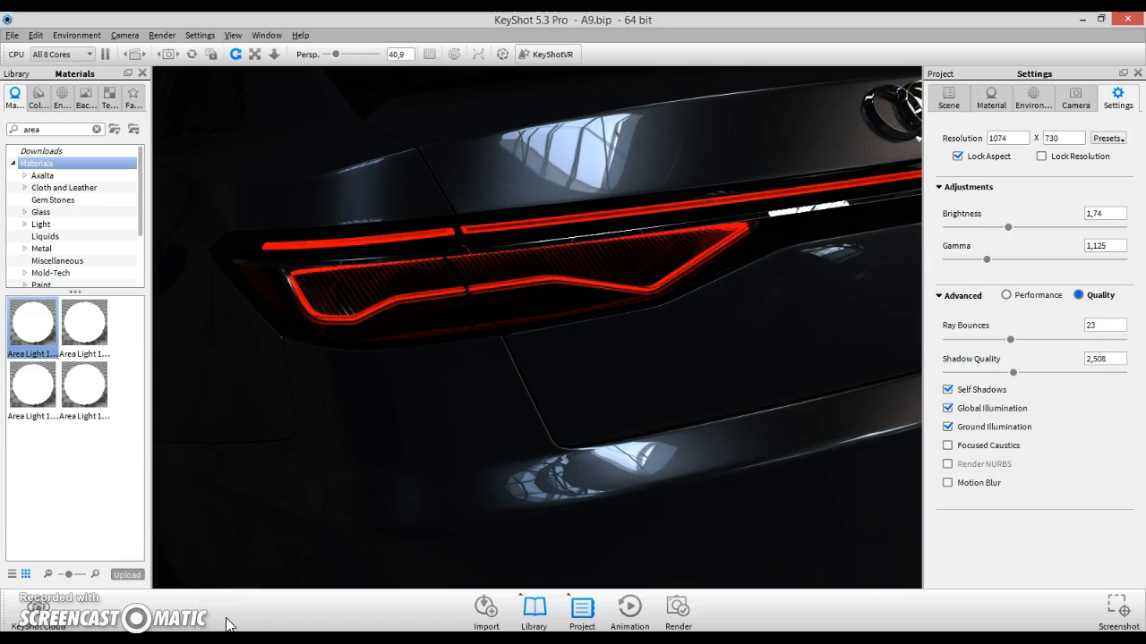
- Switch the real-time render to Performance mode
click(409, 488)
click(505, 56)
key(alt+p)
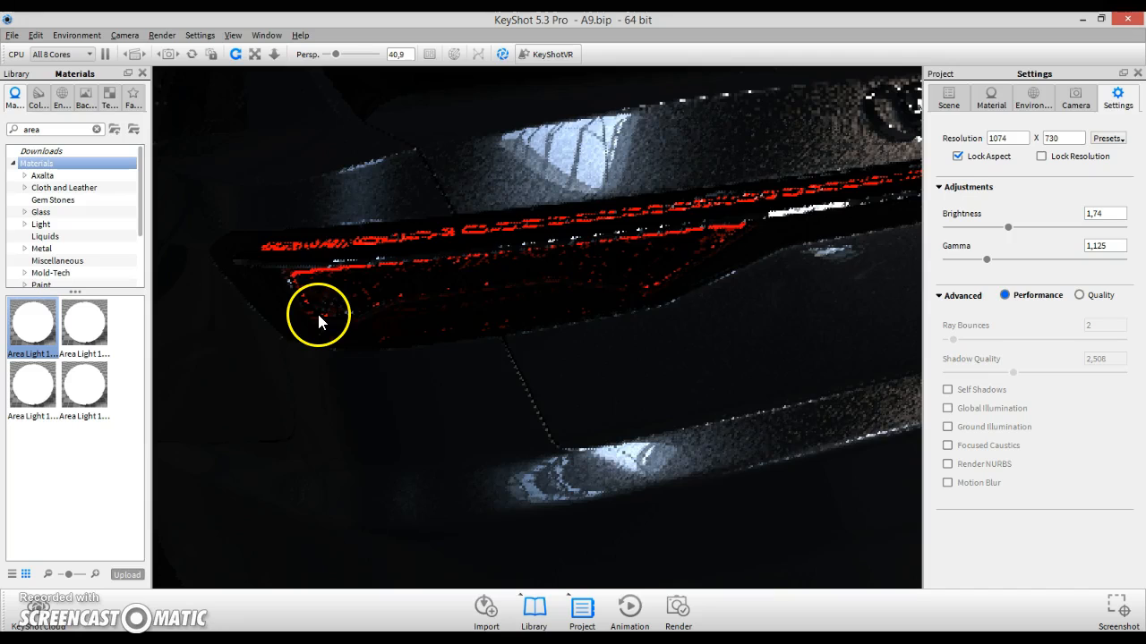
- Select the outer rear light glass part in the viewport and hide it
click(948, 96)
click(458, 282)
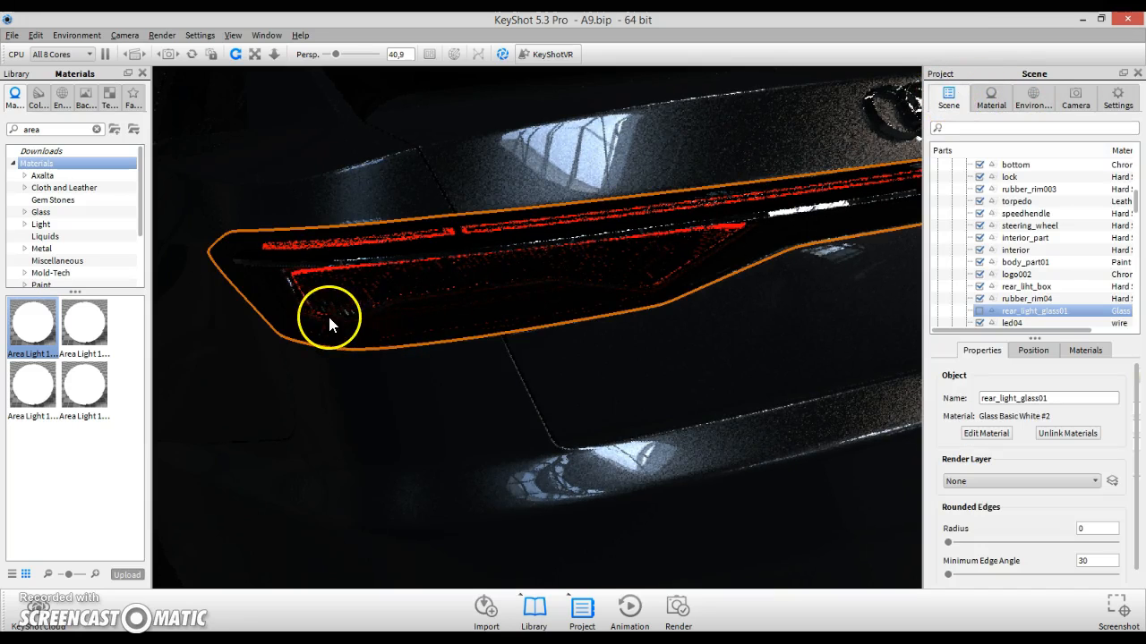
right_click(358, 316)
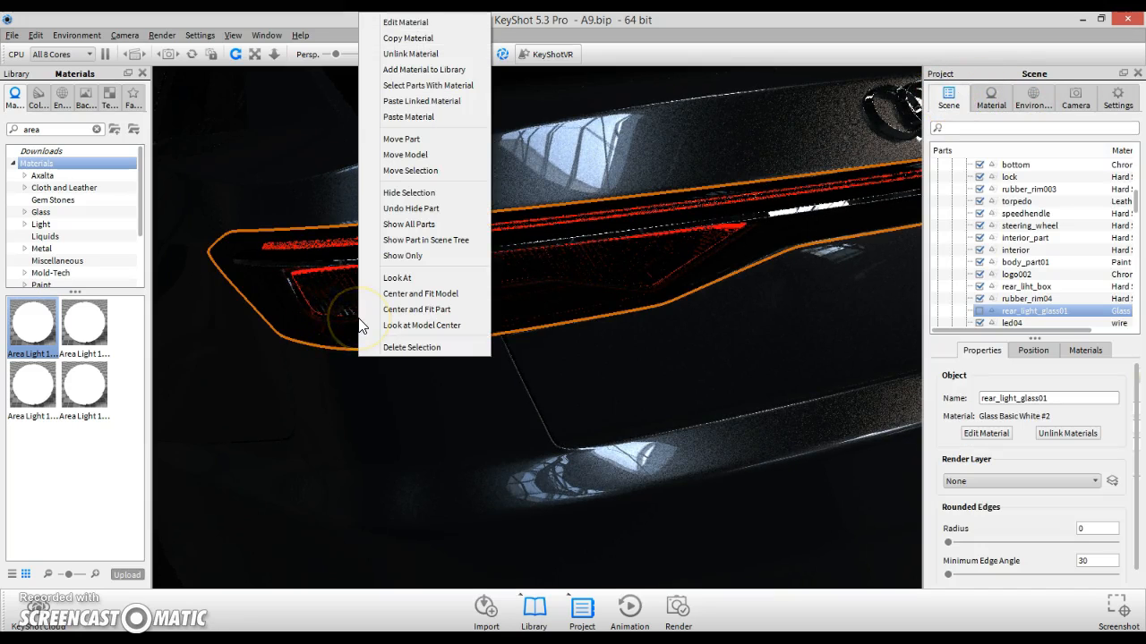
click(309, 312)
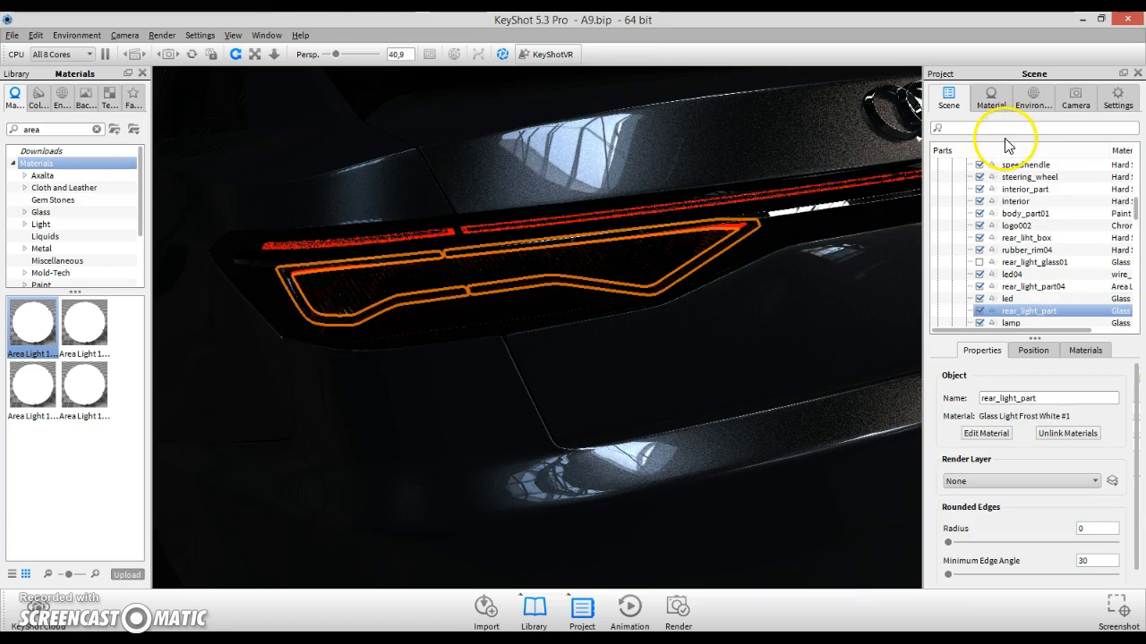
- Open the inner rear light part's material for editing and change its type to Advanced
right_click(738, 226)
click(763, 232)
click(1061, 175)
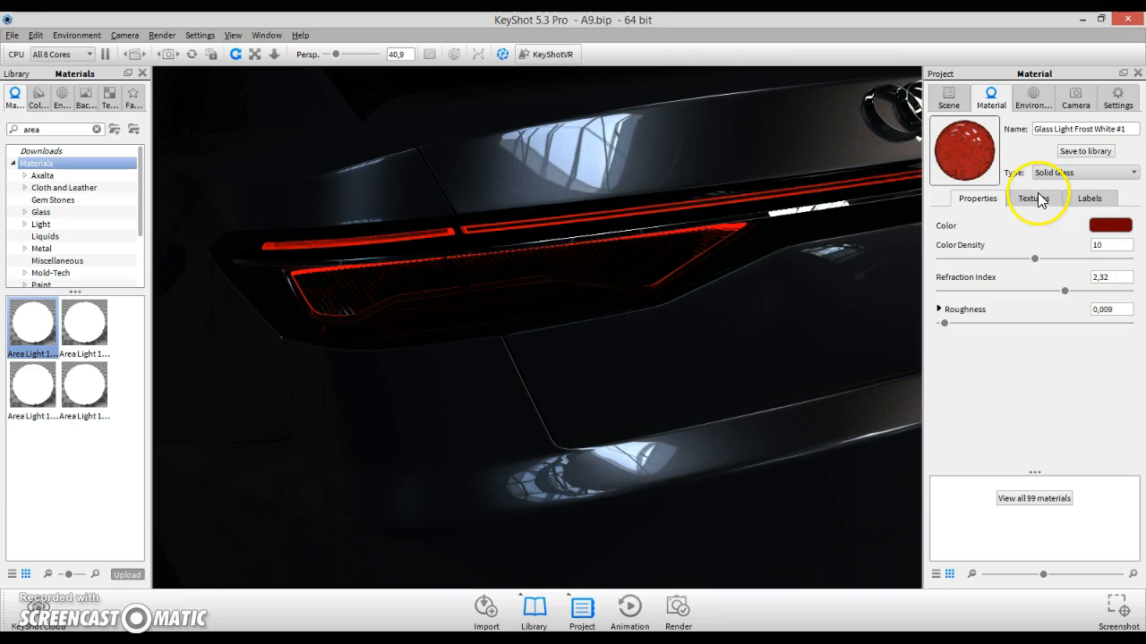
click(1081, 173)
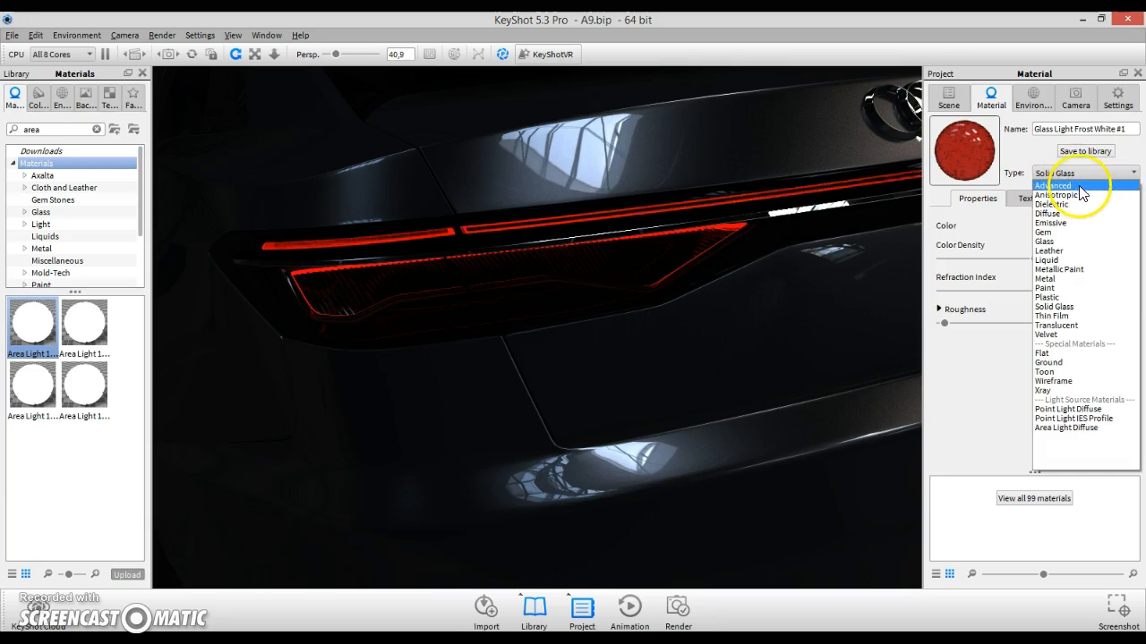
click(1079, 176)
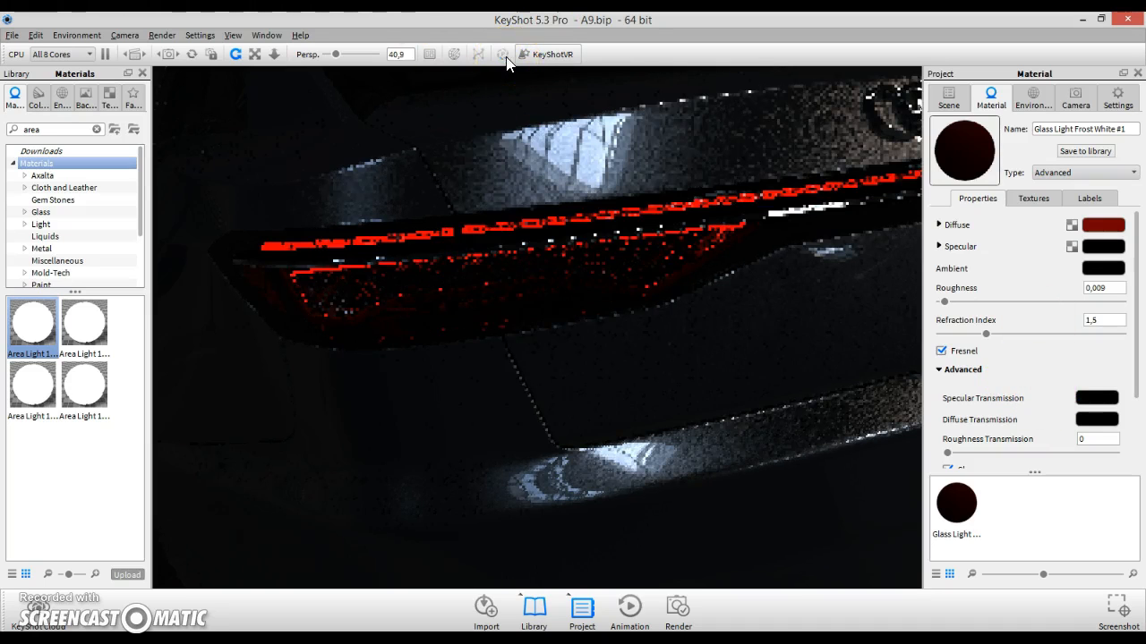
- Set the Specular Transmission colour to red (RGB 240, 0, 0)
click(1083, 402)
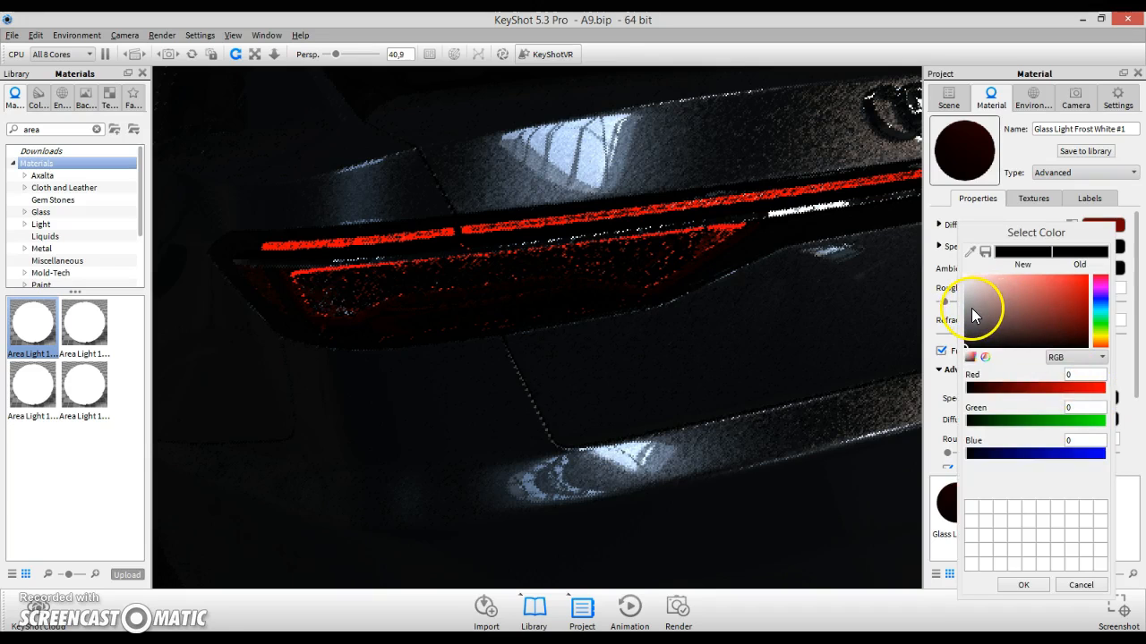
click(1090, 280)
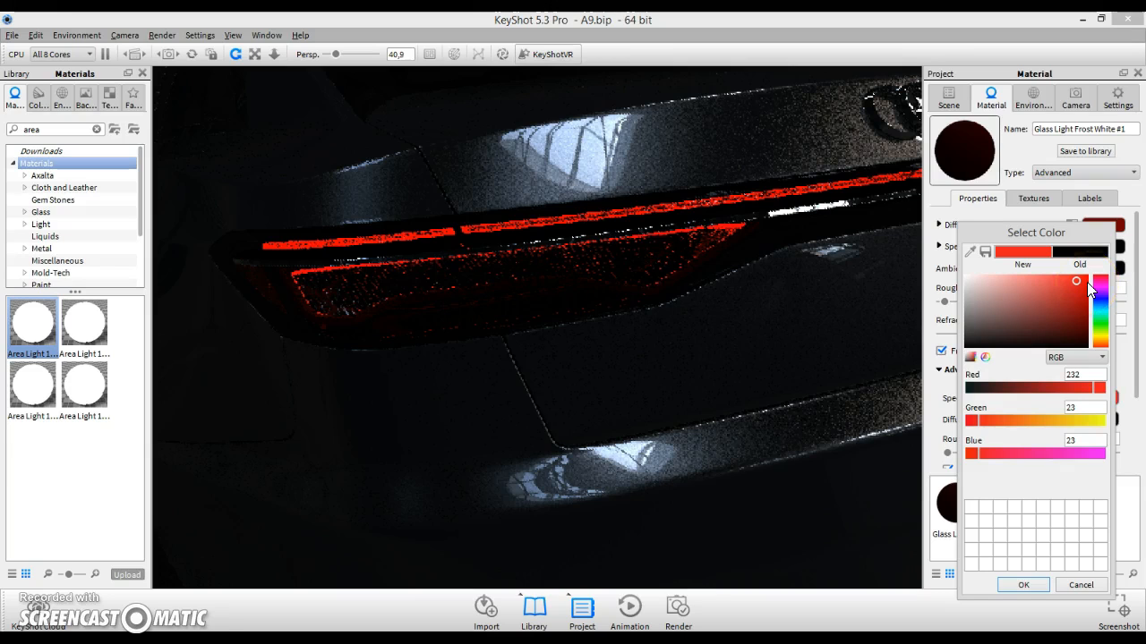
click(1089, 281)
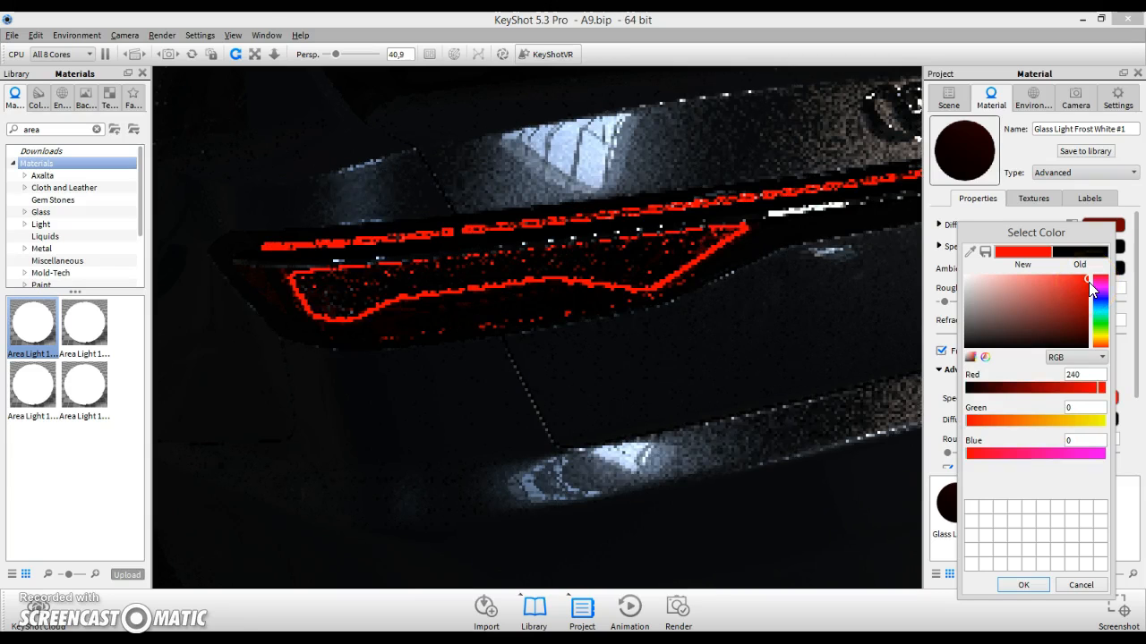
key(Return)
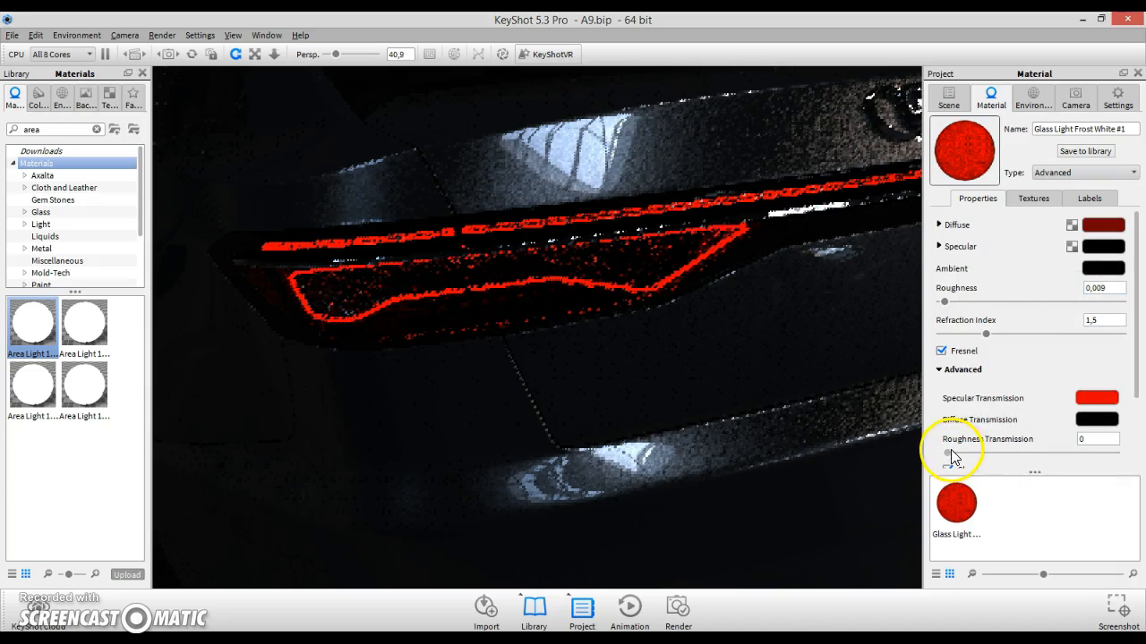
- Set Roughness Transmission to about 0.139 and check the remaining advanced options
click(994, 453)
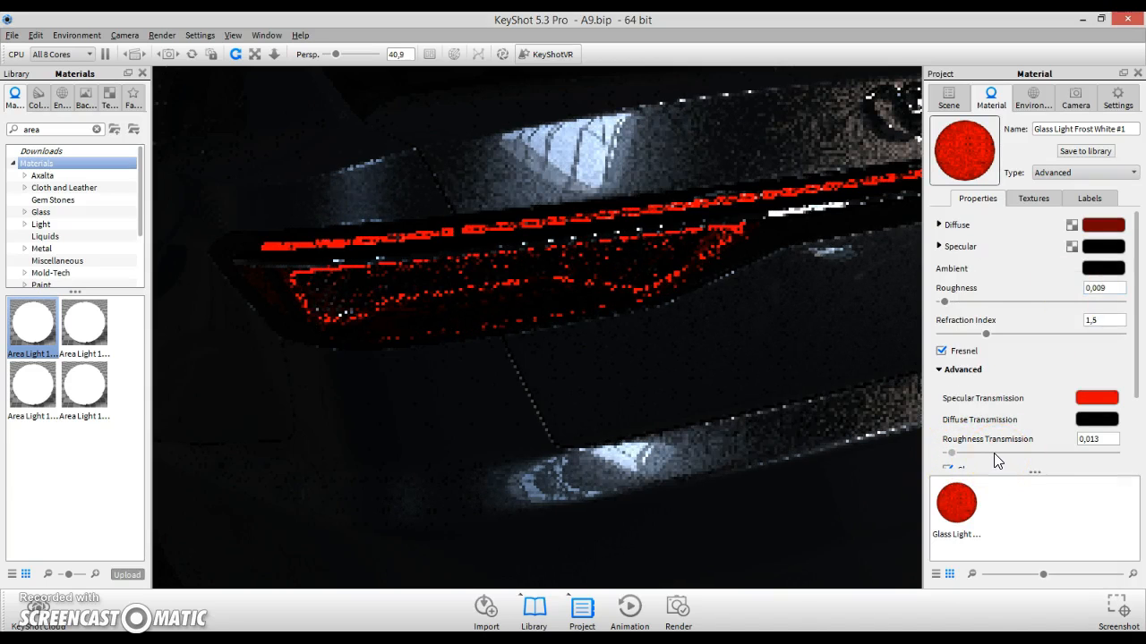
click(992, 453)
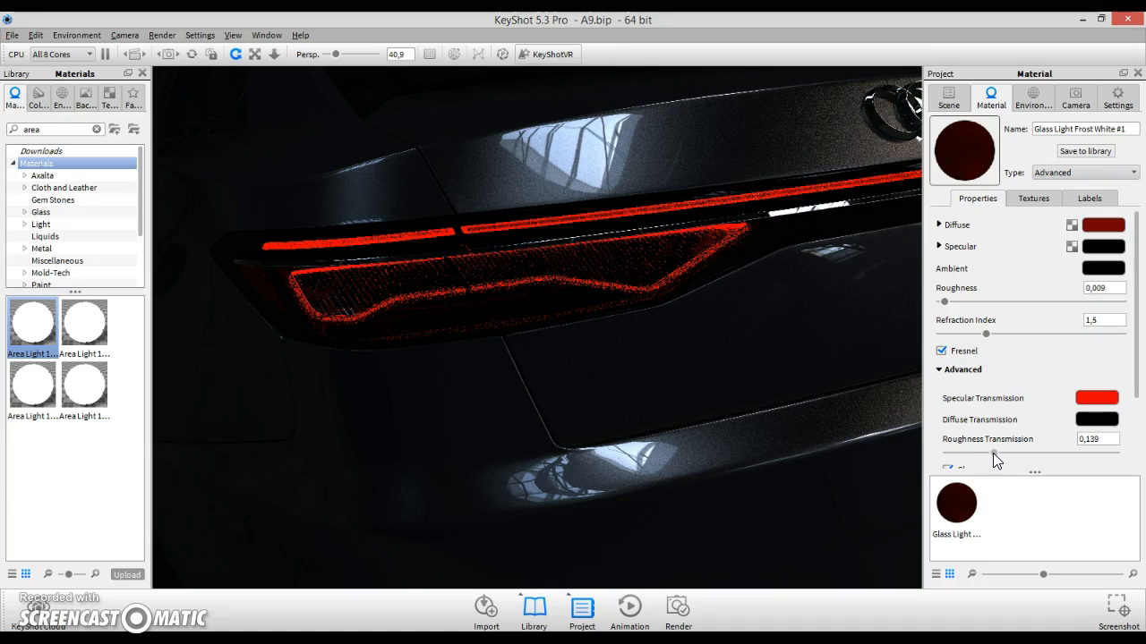
scroll(996, 460, down, 3)
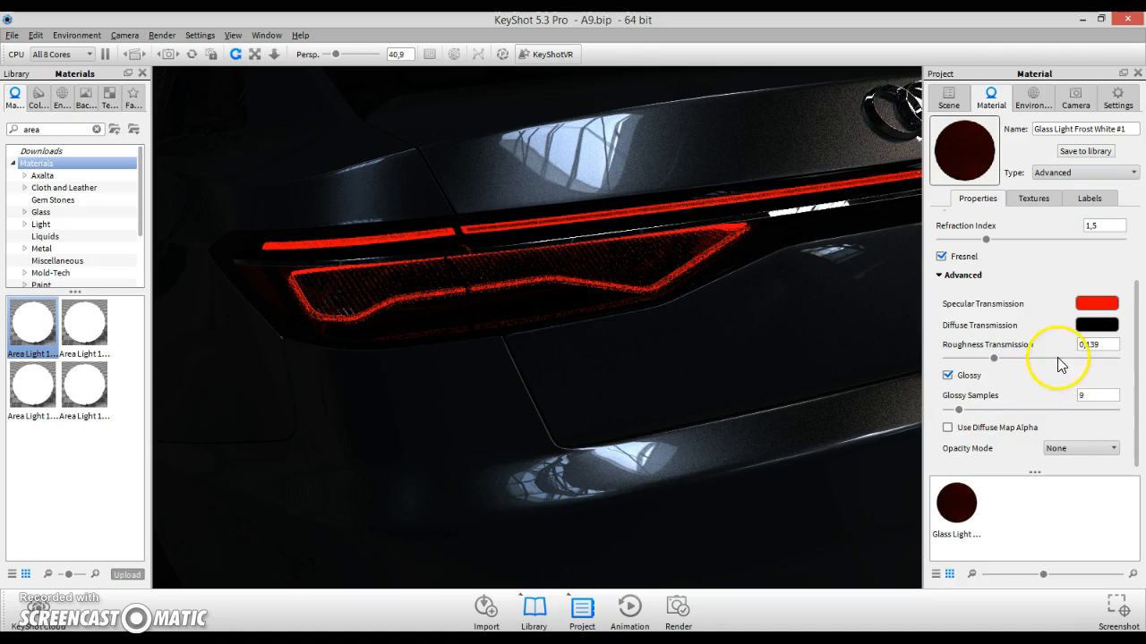
scroll(1067, 307, up, 3)
- Scrub through the KeyShot cloudy plastic quick tip video for its transmission settings, then return to KeyShot
key(alt+Tab)
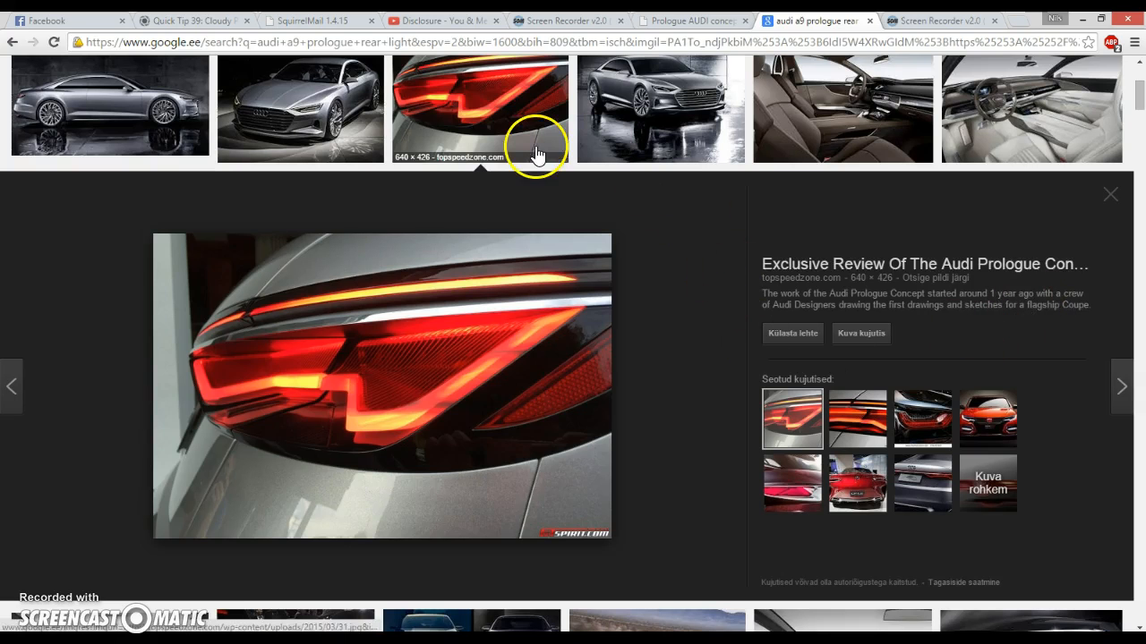
click(179, 20)
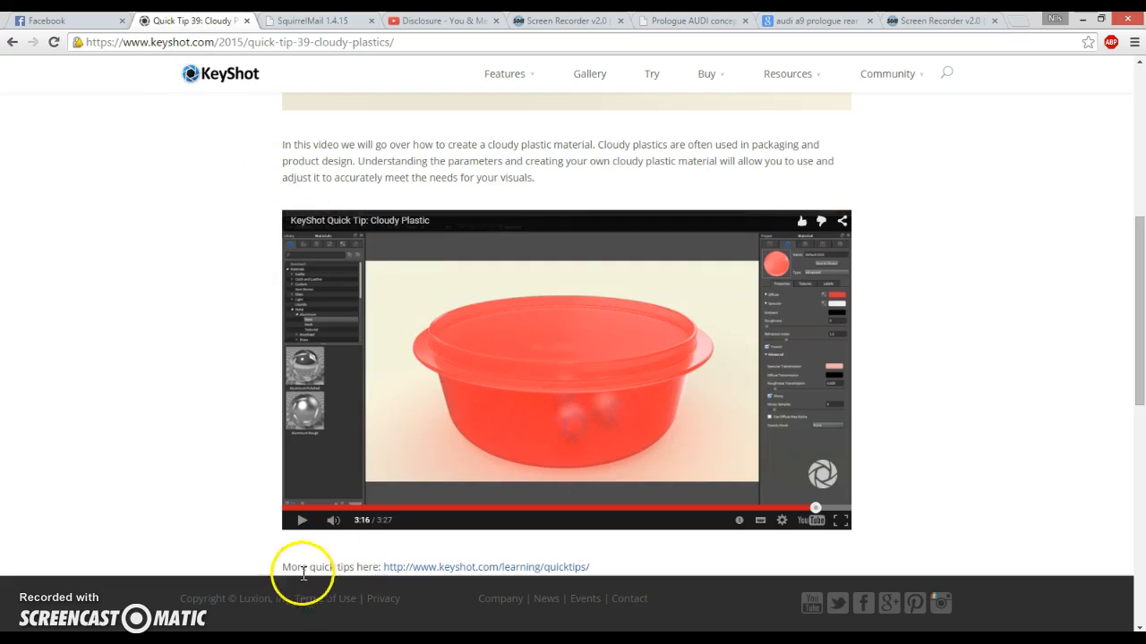
click(343, 508)
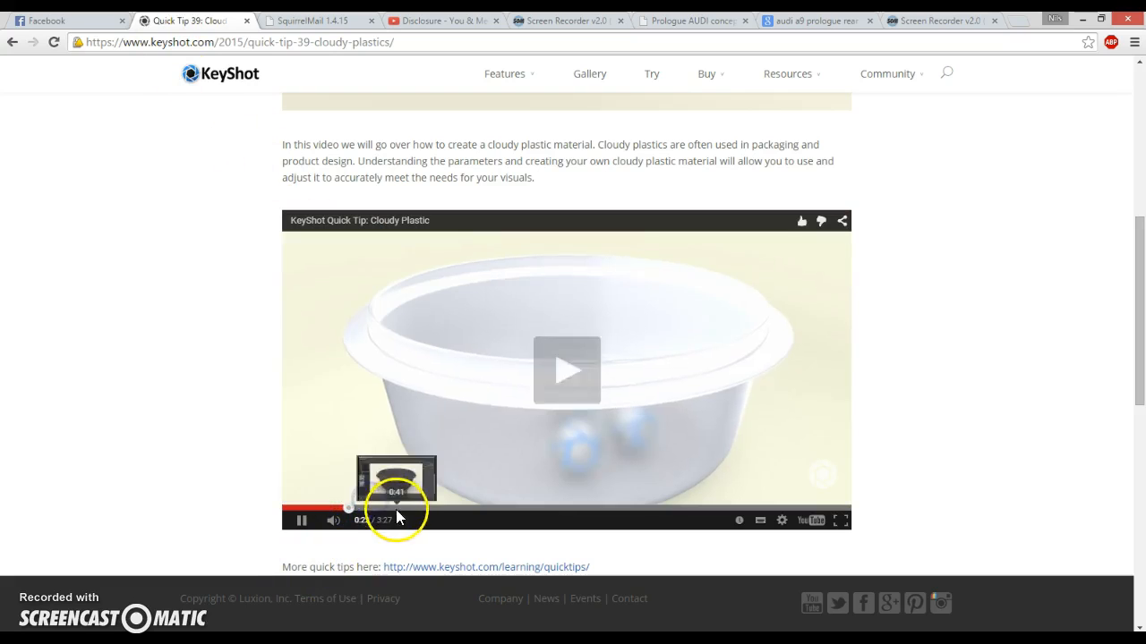
click(396, 490)
click(379, 508)
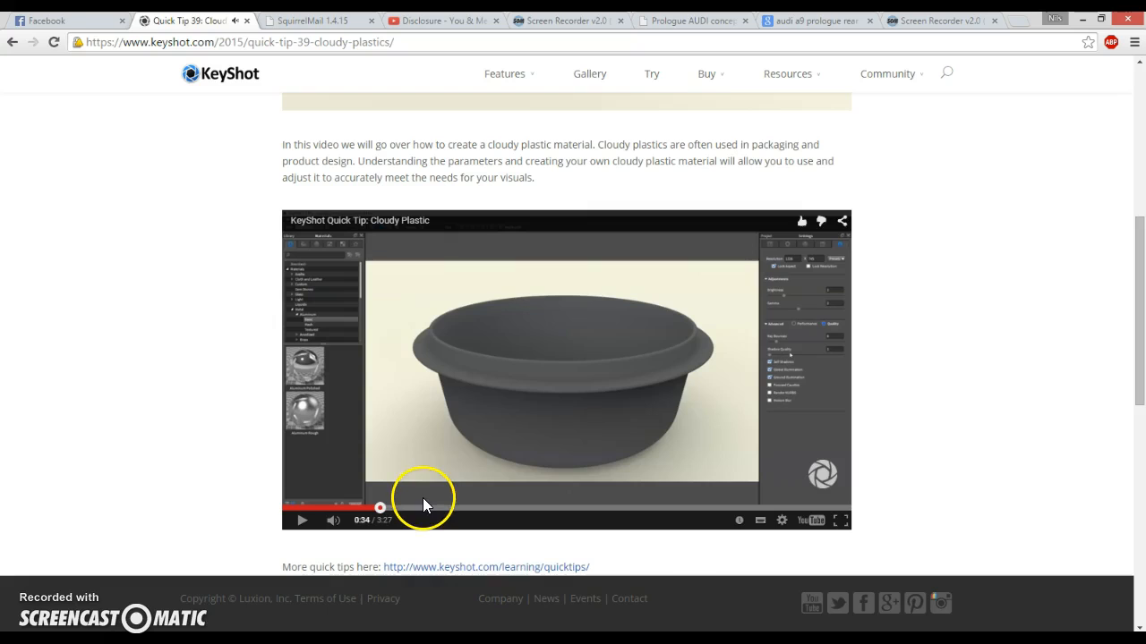
click(427, 507)
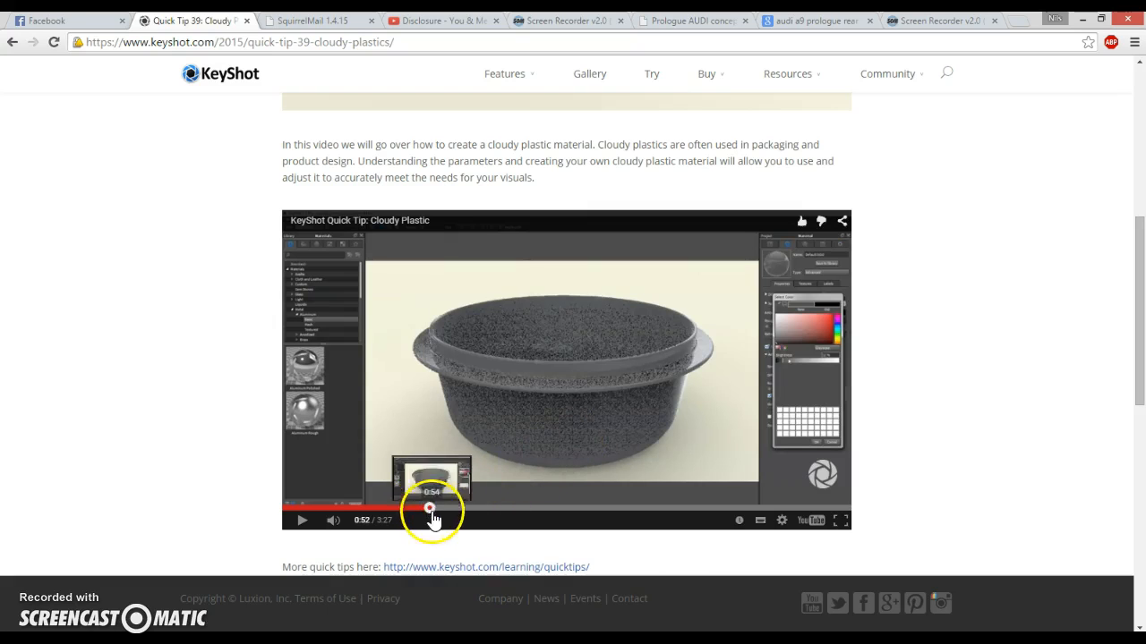
click(448, 508)
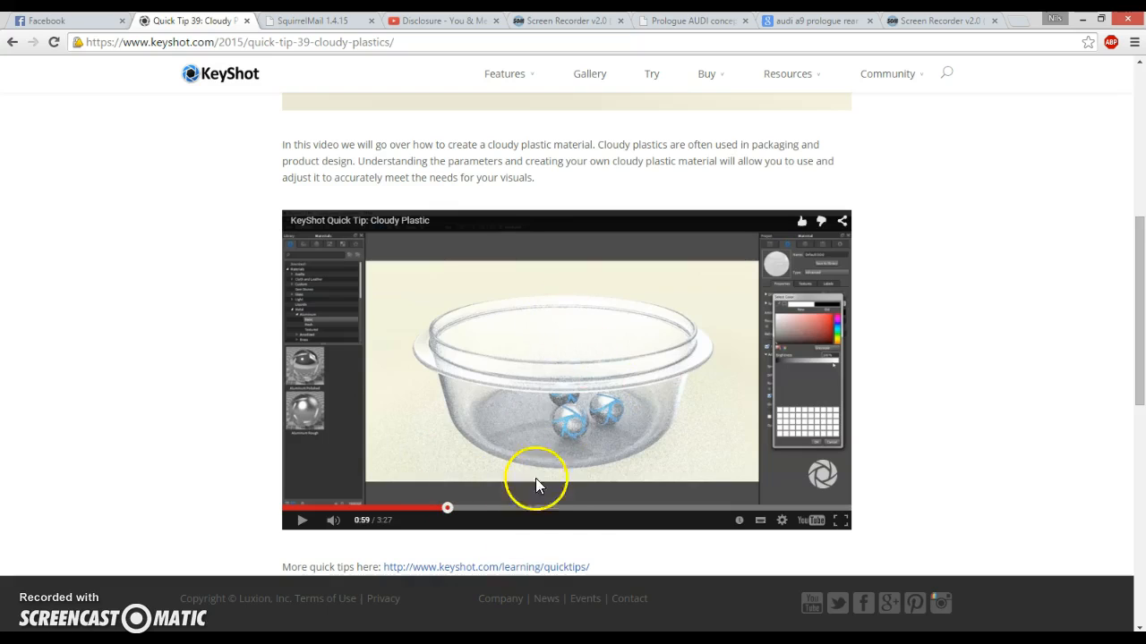
click(582, 508)
click(611, 508)
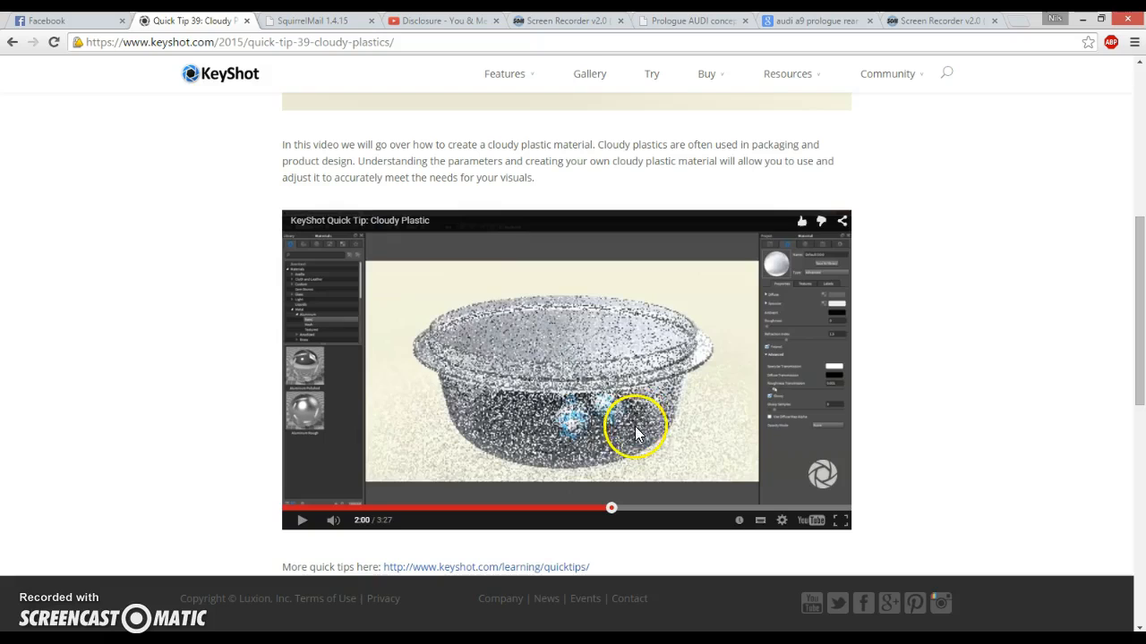
key(alt+Tab)
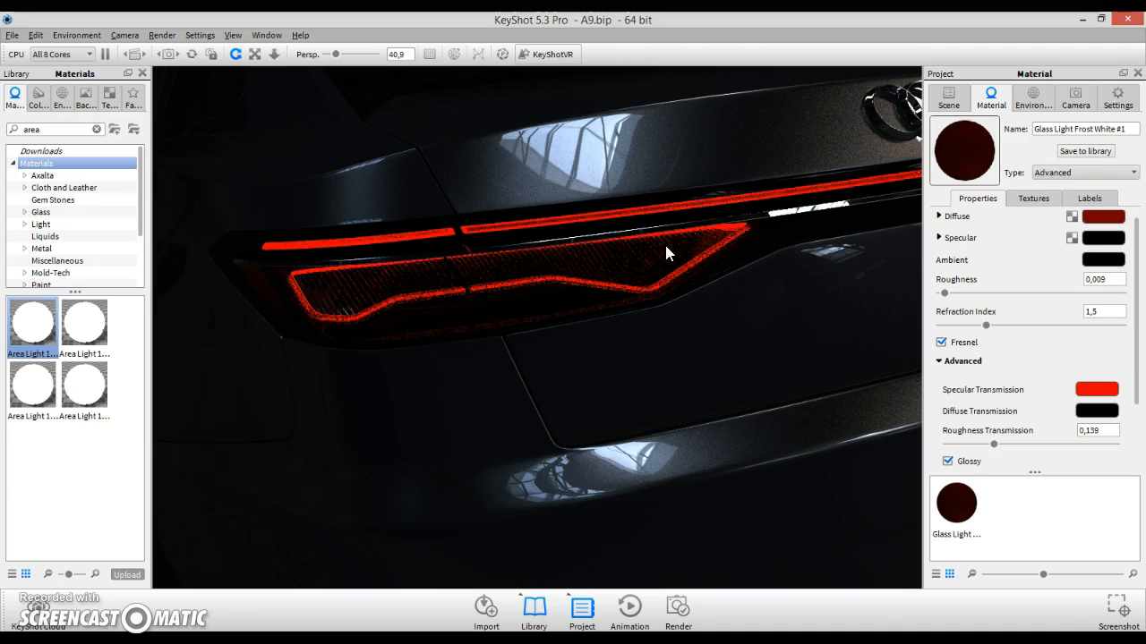
- Set the Specular Transmission colour to RGB 255, 1, 1
click(1087, 394)
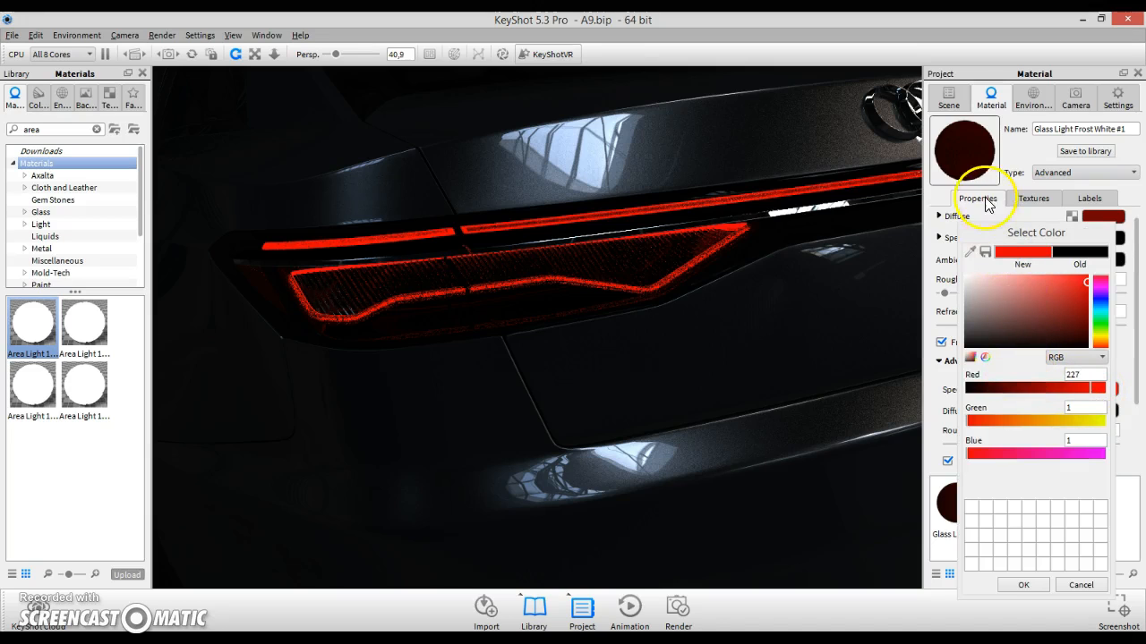
drag(974, 238, 970, 174)
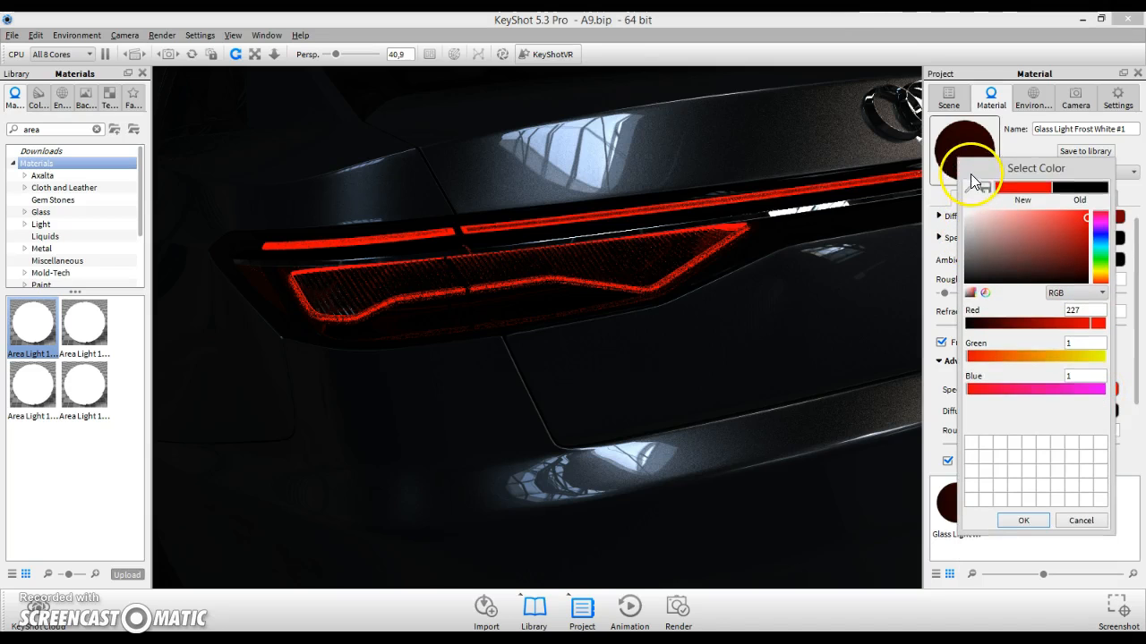
click(970, 326)
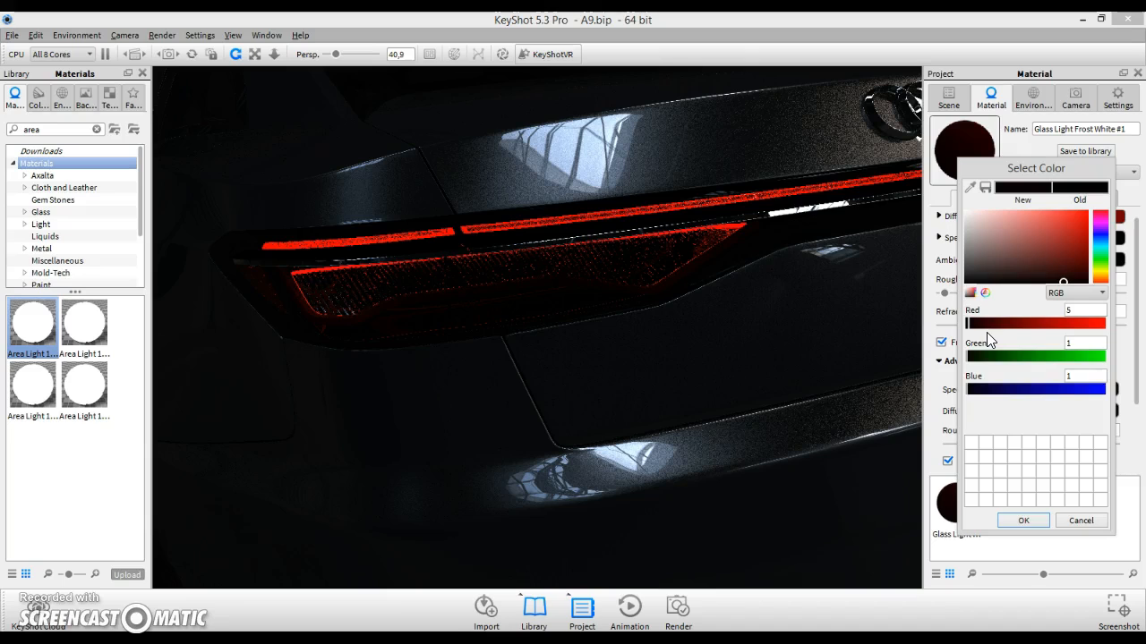
click(1100, 324)
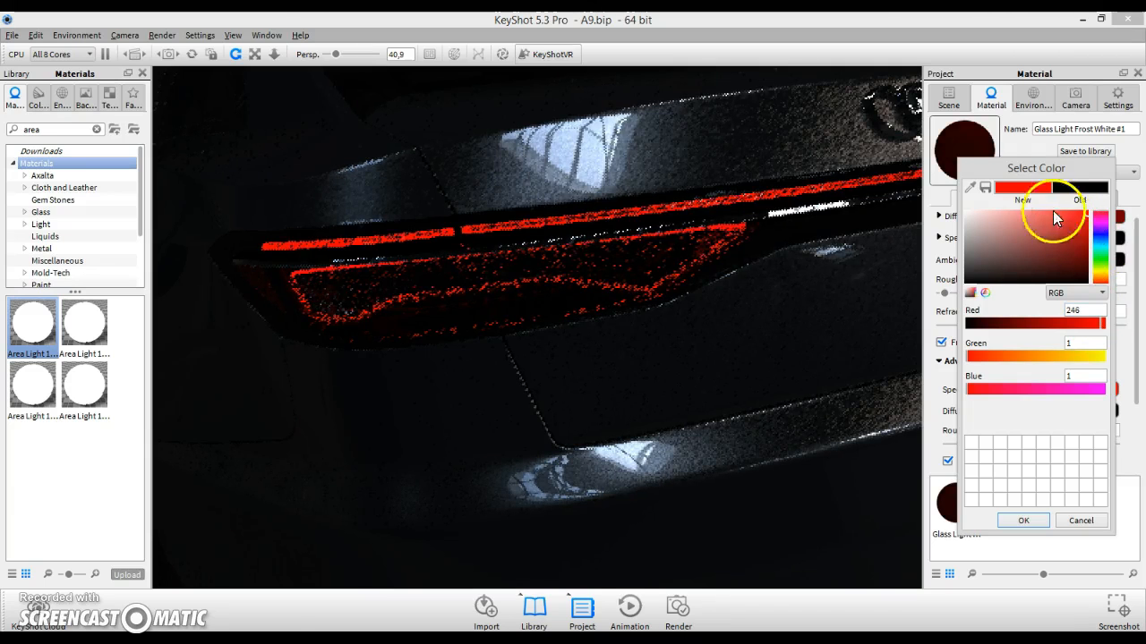
double_click(1073, 310)
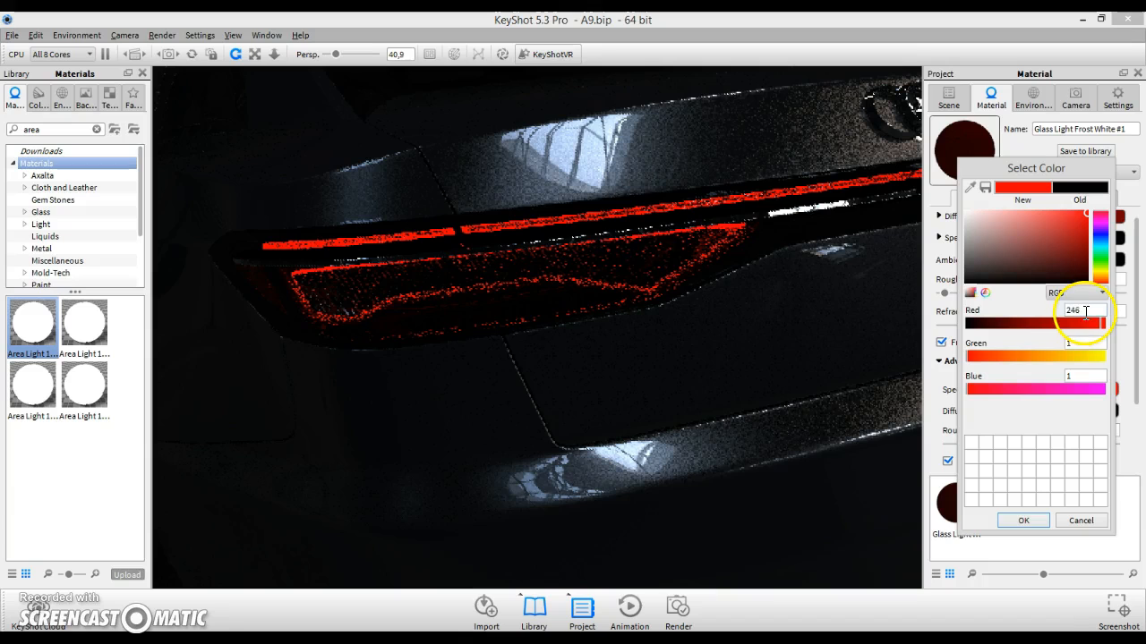
text(255)
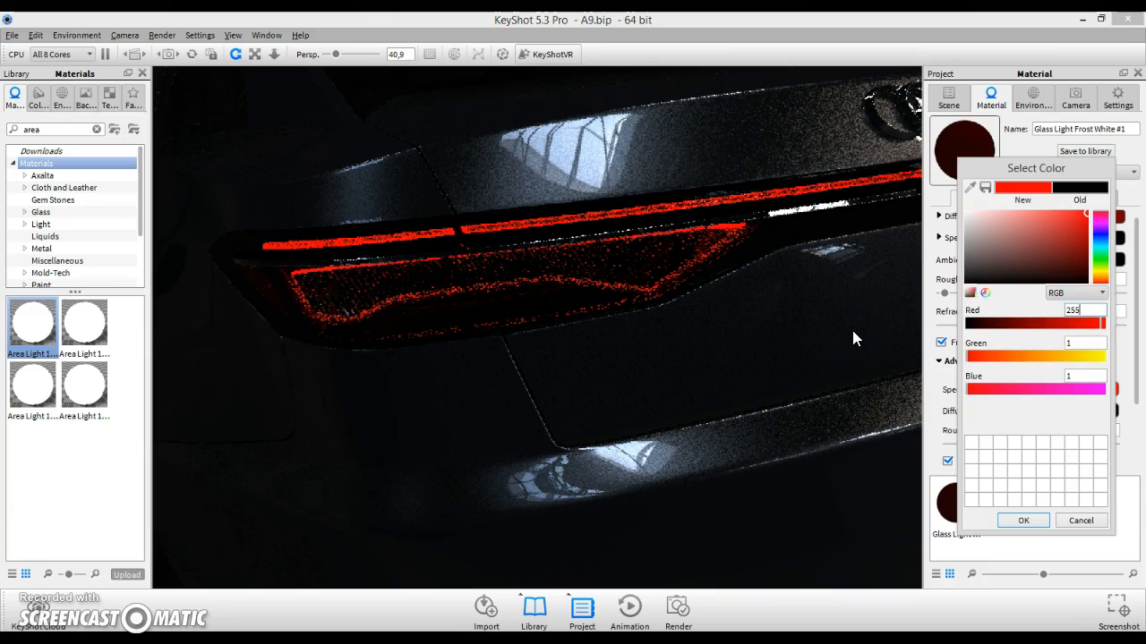
key(Return)
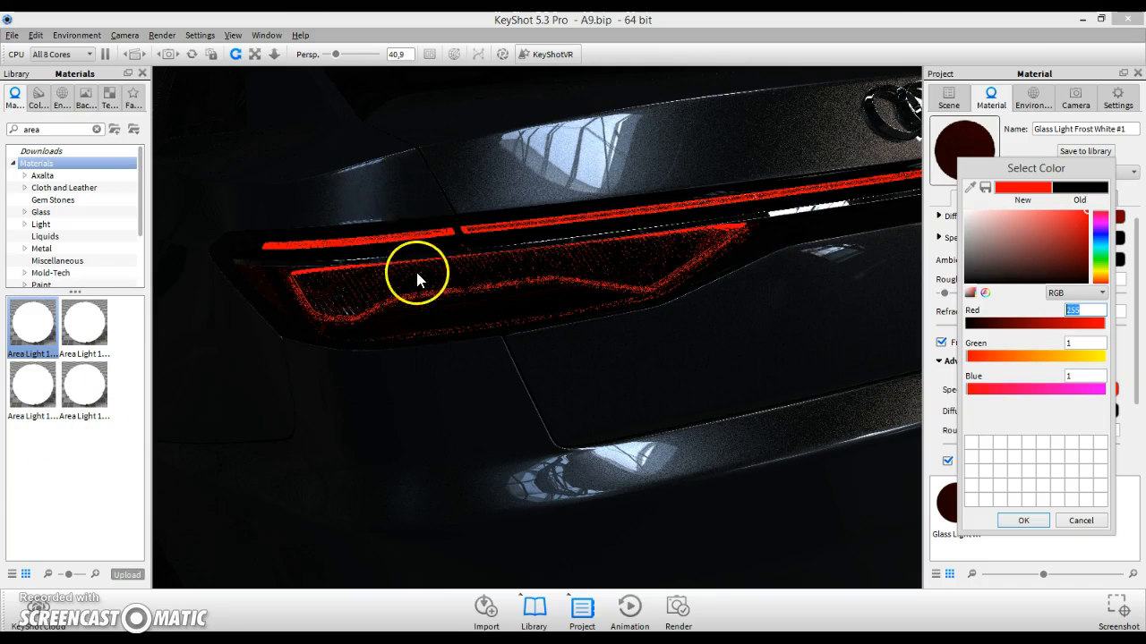
drag(415, 268, 805, 349)
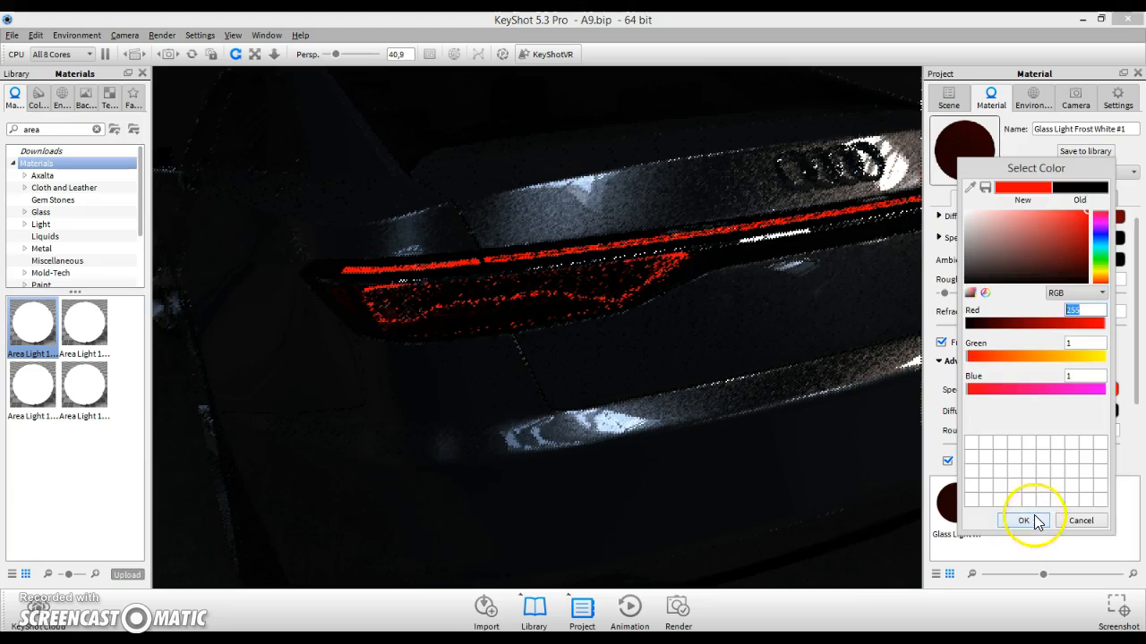
click(1023, 521)
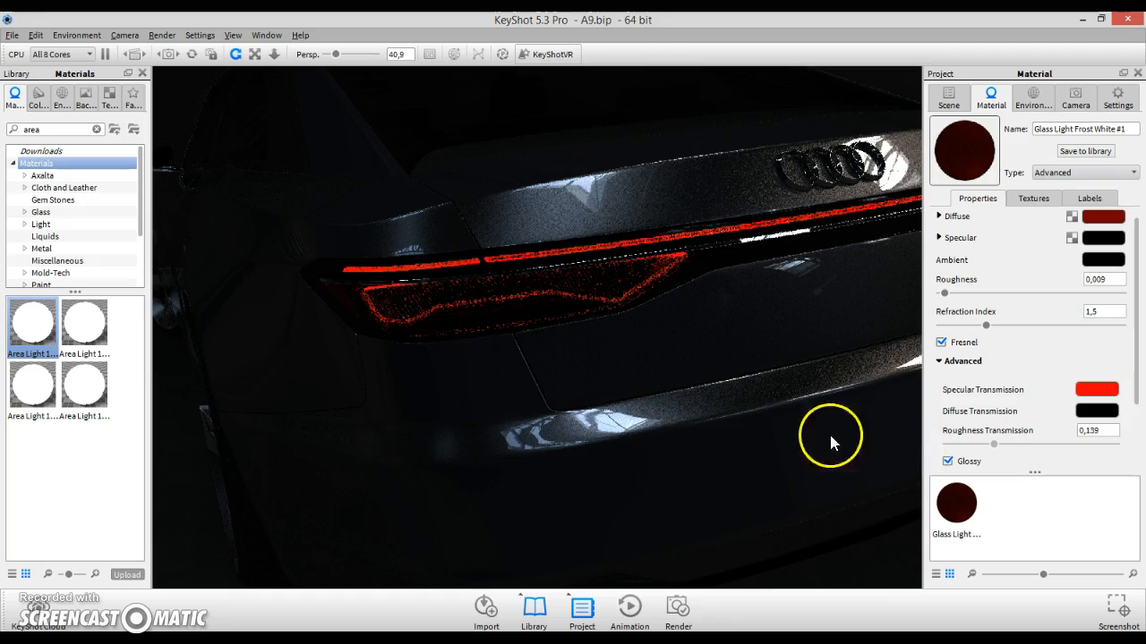
- Undo the last change and set Roughness Transmission to about 0.192
scroll(629, 322, up, 2)
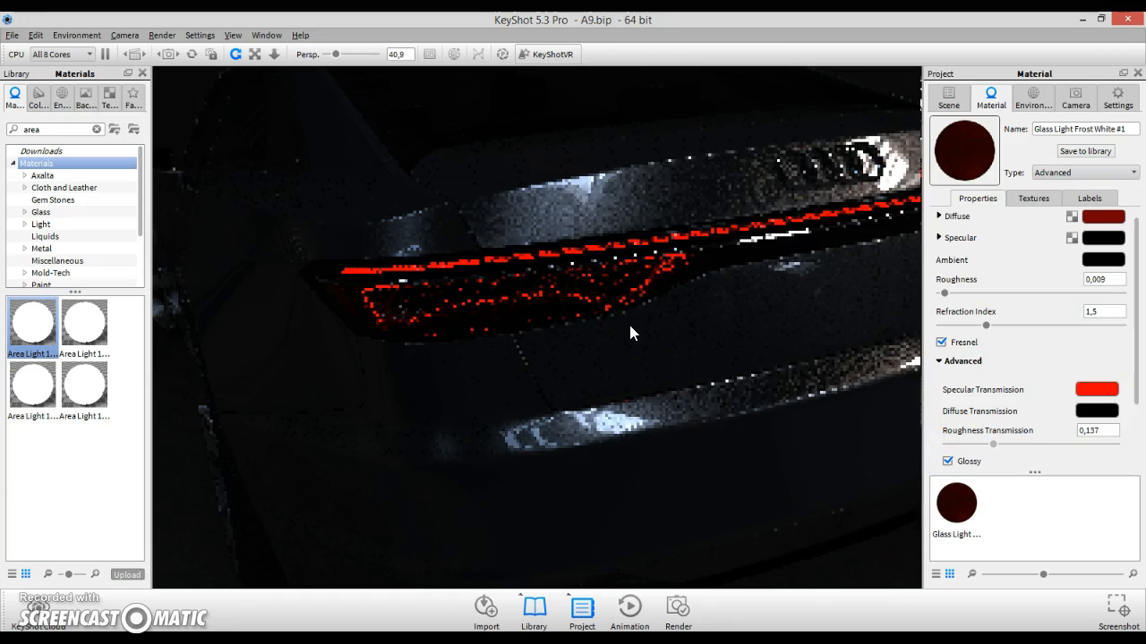
key(ctrl+z)
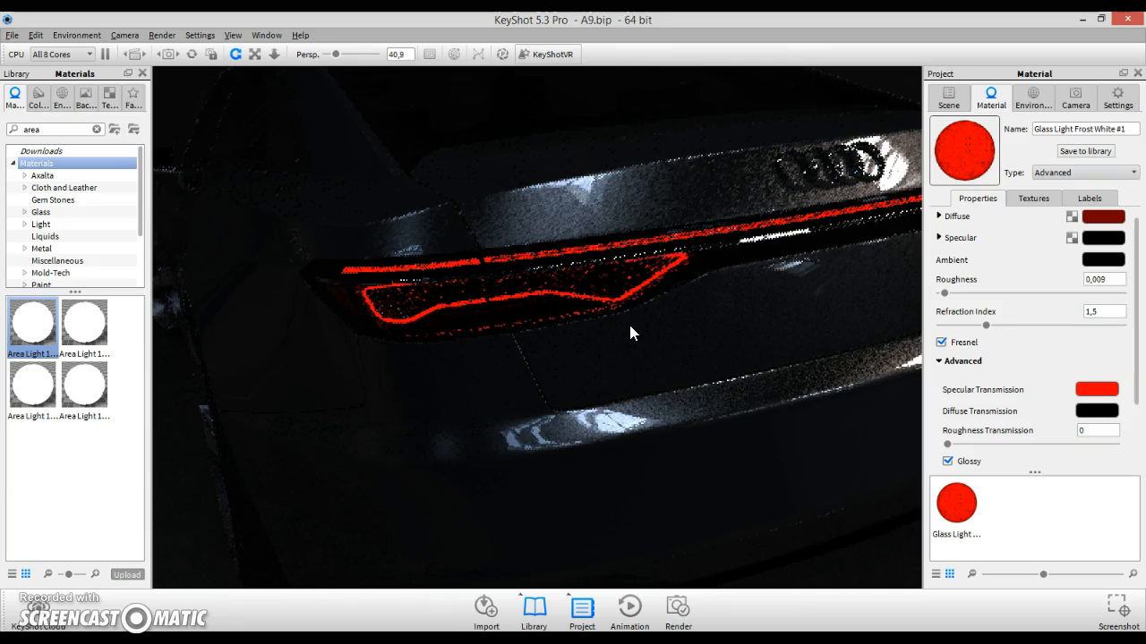
click(1025, 436)
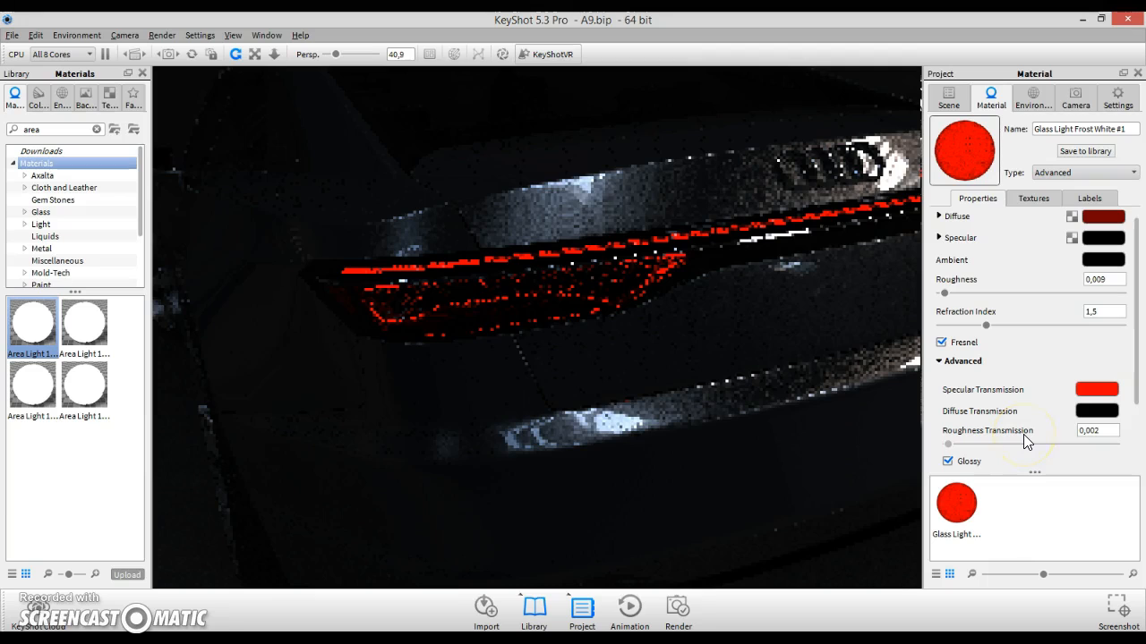
click(1025, 439)
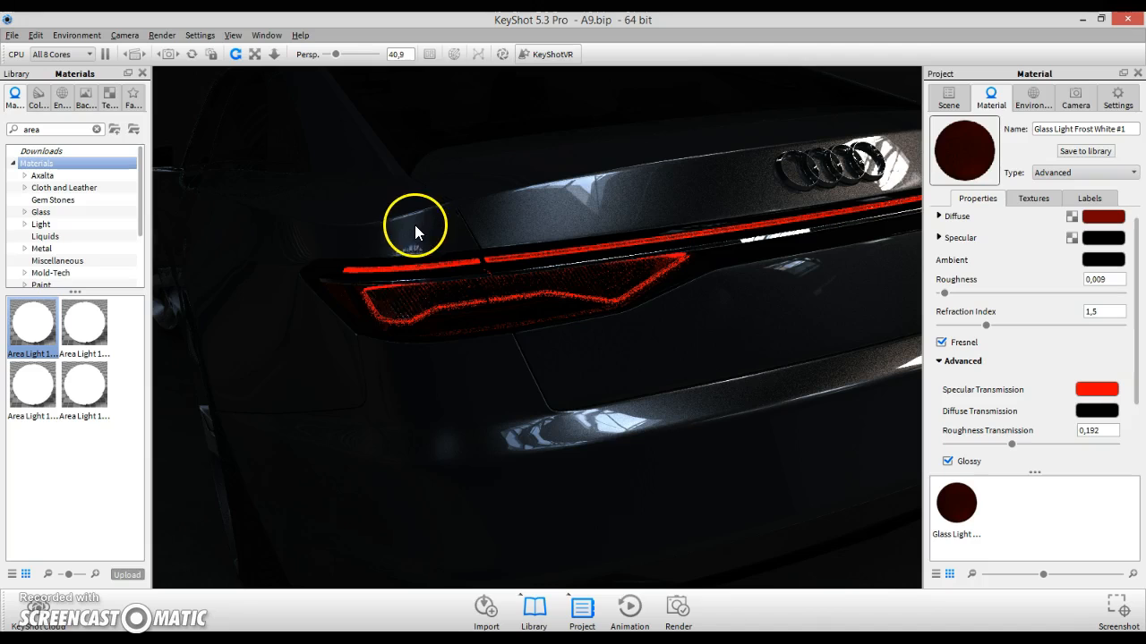
- Copy the material of the inner rear light part from the viewport
right_click(446, 307)
click(452, 331)
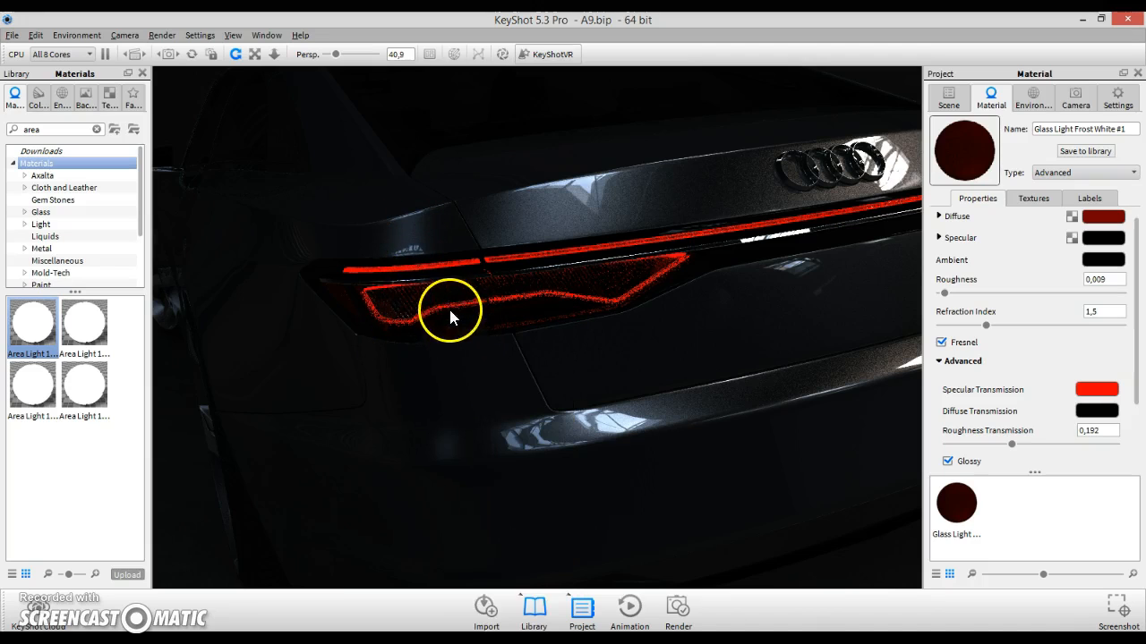
scroll(408, 297, up, 3)
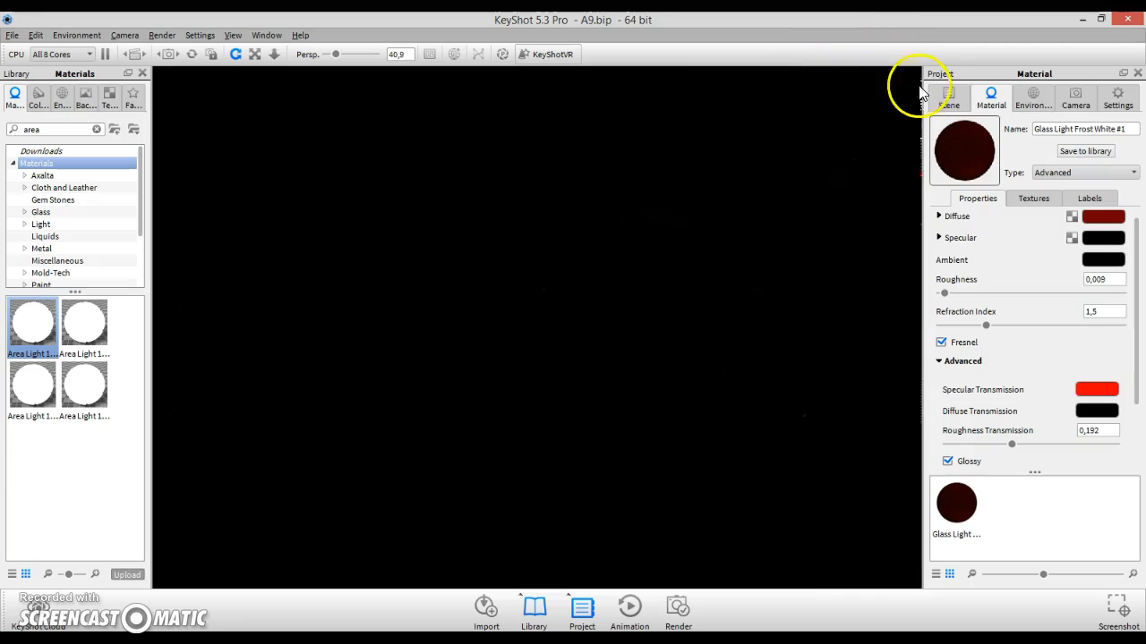
- Frame the rear_light_part with Look At and zoom in close on the rear light
click(949, 90)
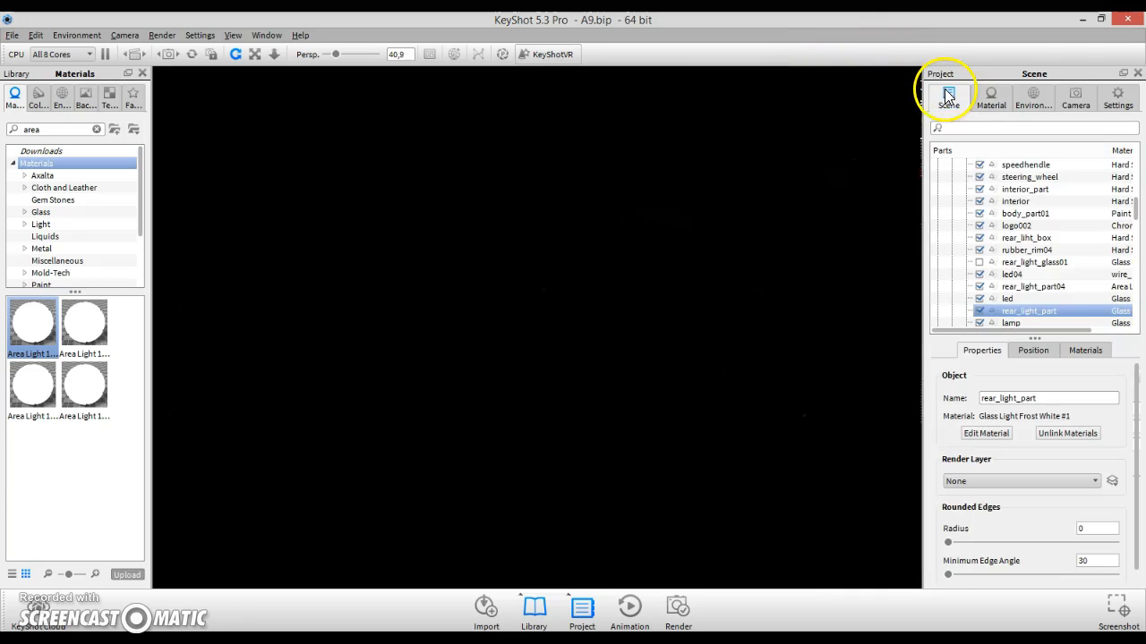
right_click(1023, 314)
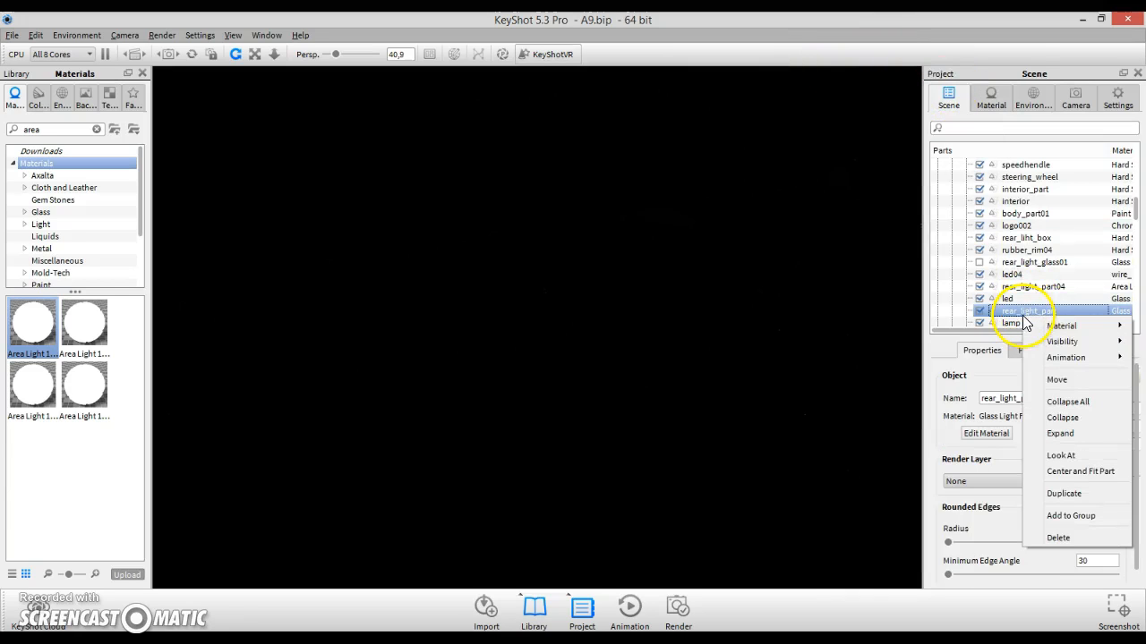
click(1071, 457)
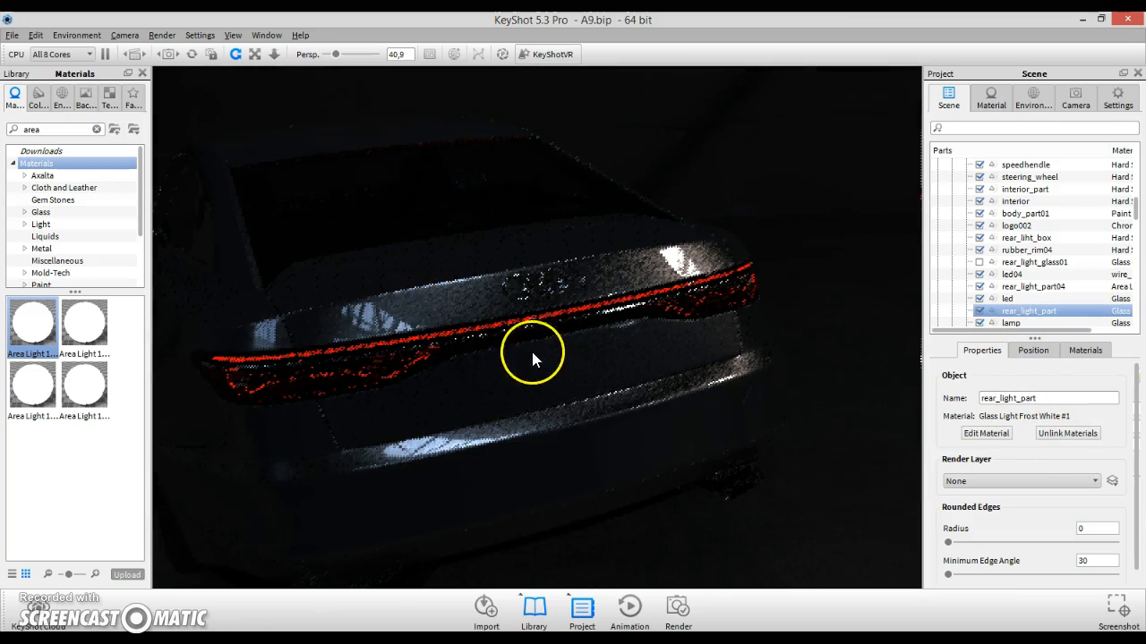
drag(372, 359, 409, 363)
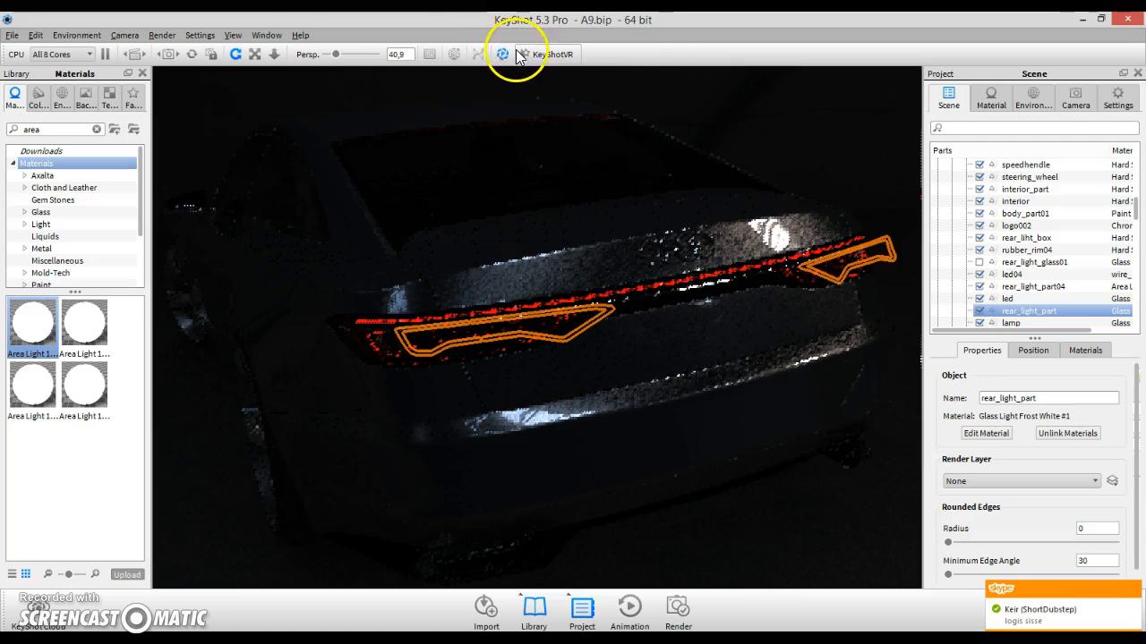
scroll(407, 369, up, 3)
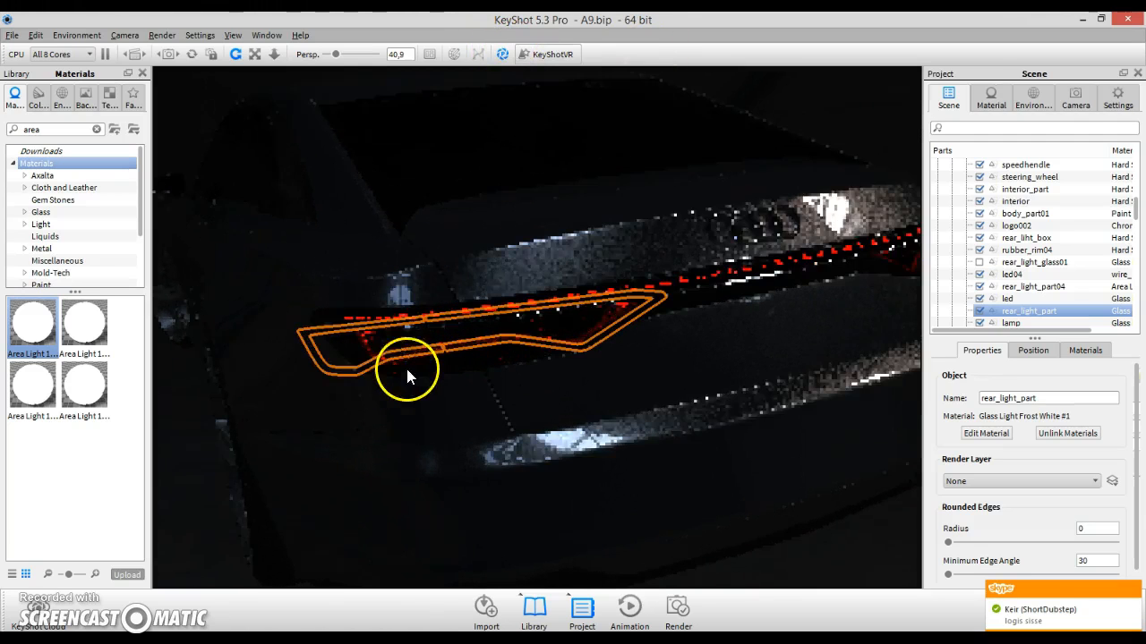
scroll(405, 365, up, 5)
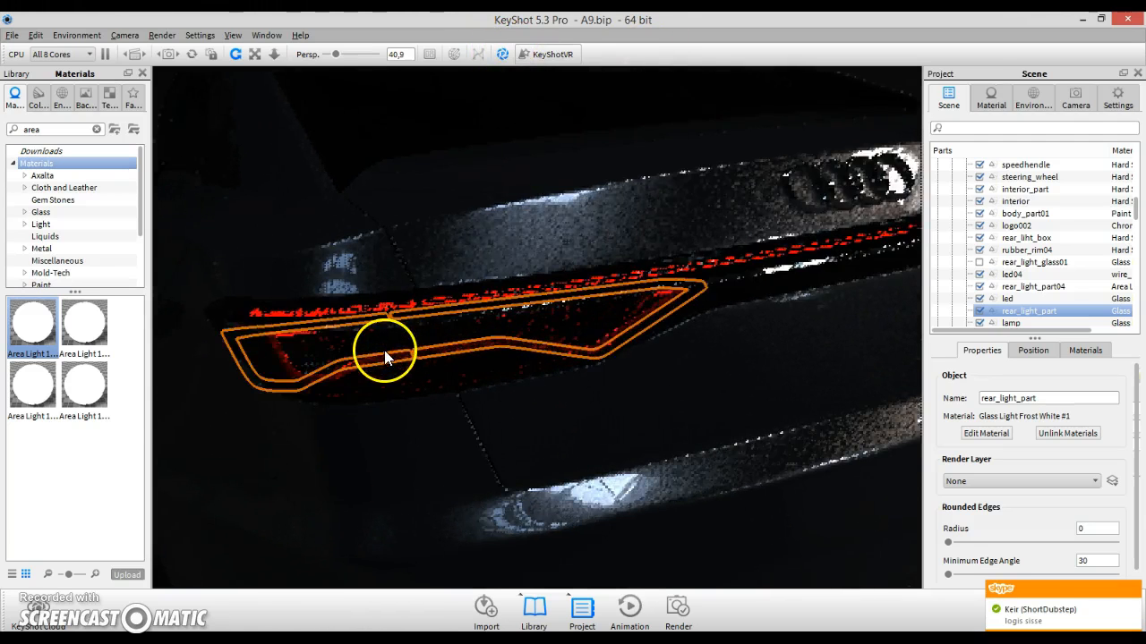
drag(344, 369, 479, 353)
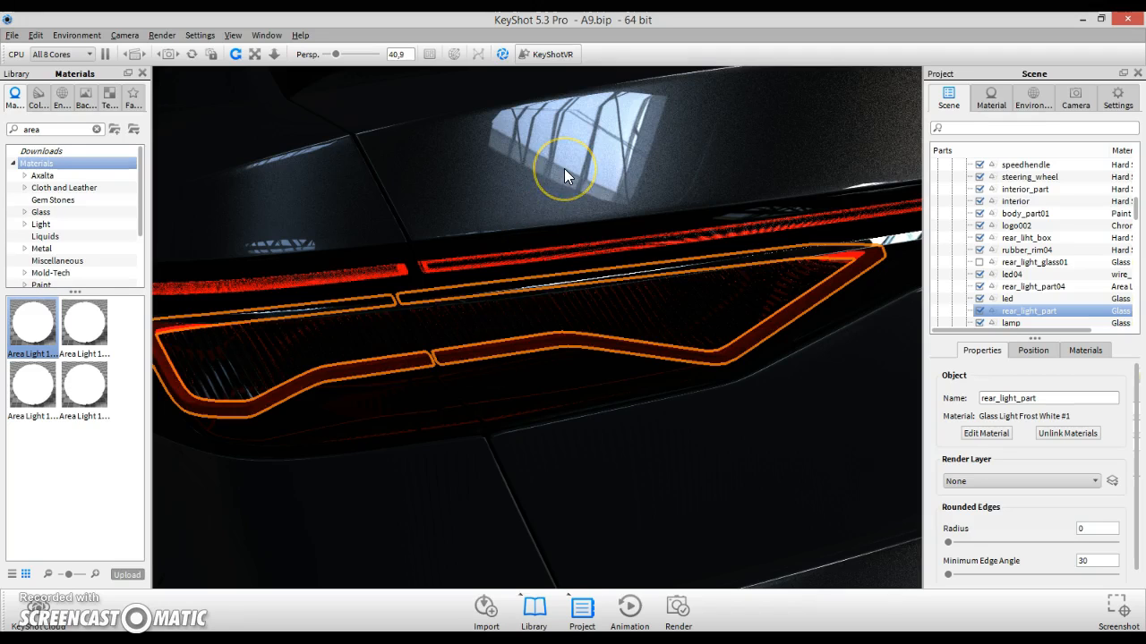
key(ctrl+p)
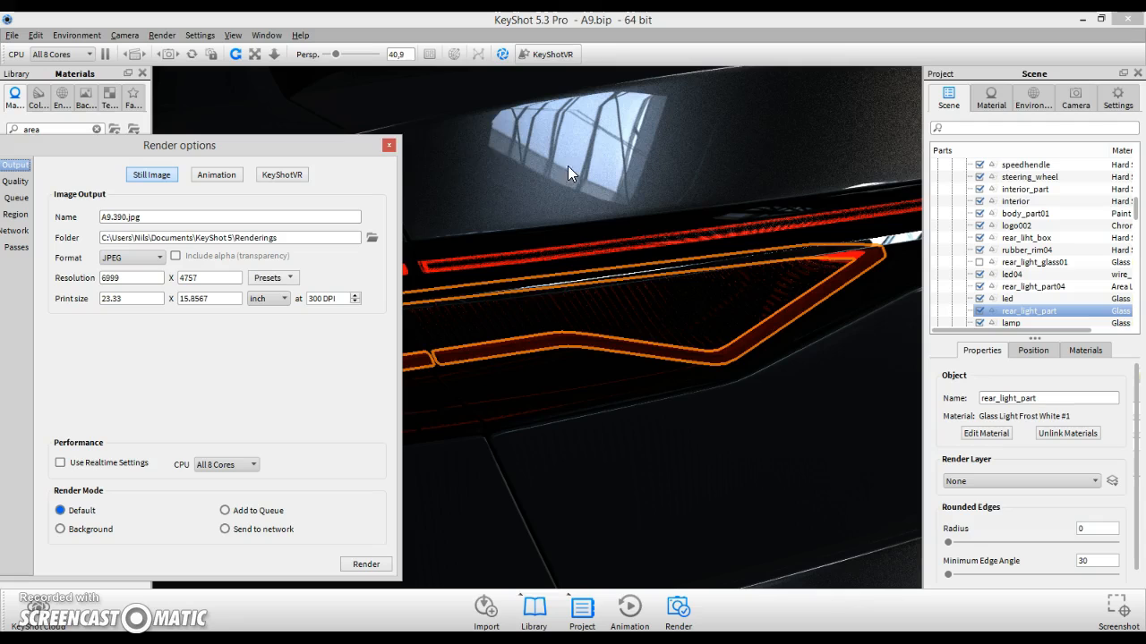
click(384, 140)
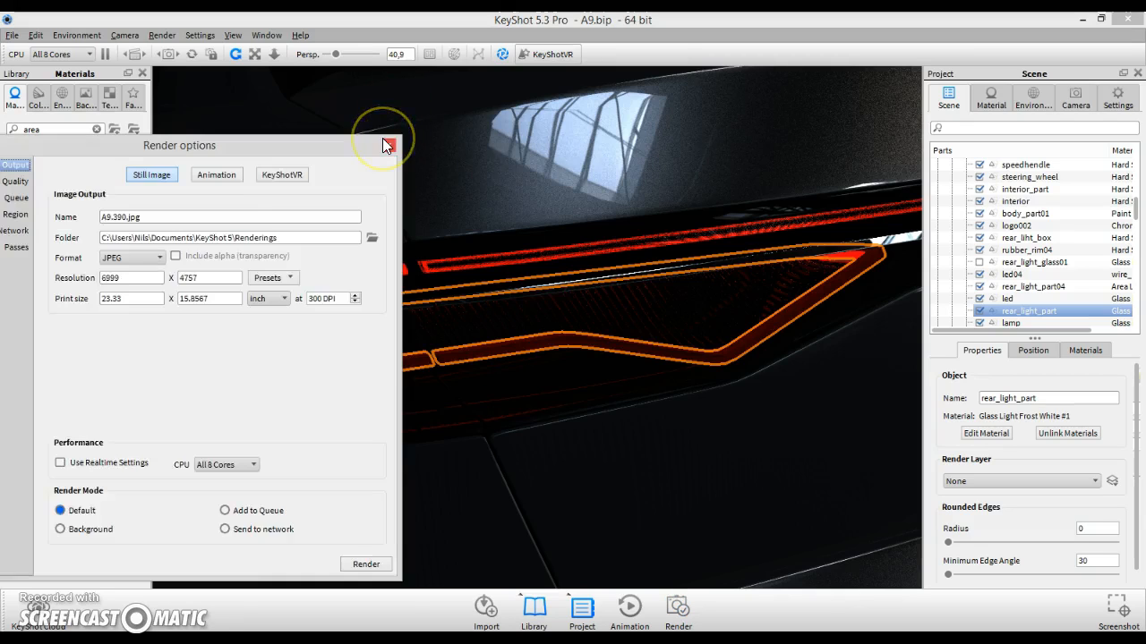
click(507, 54)
click(506, 55)
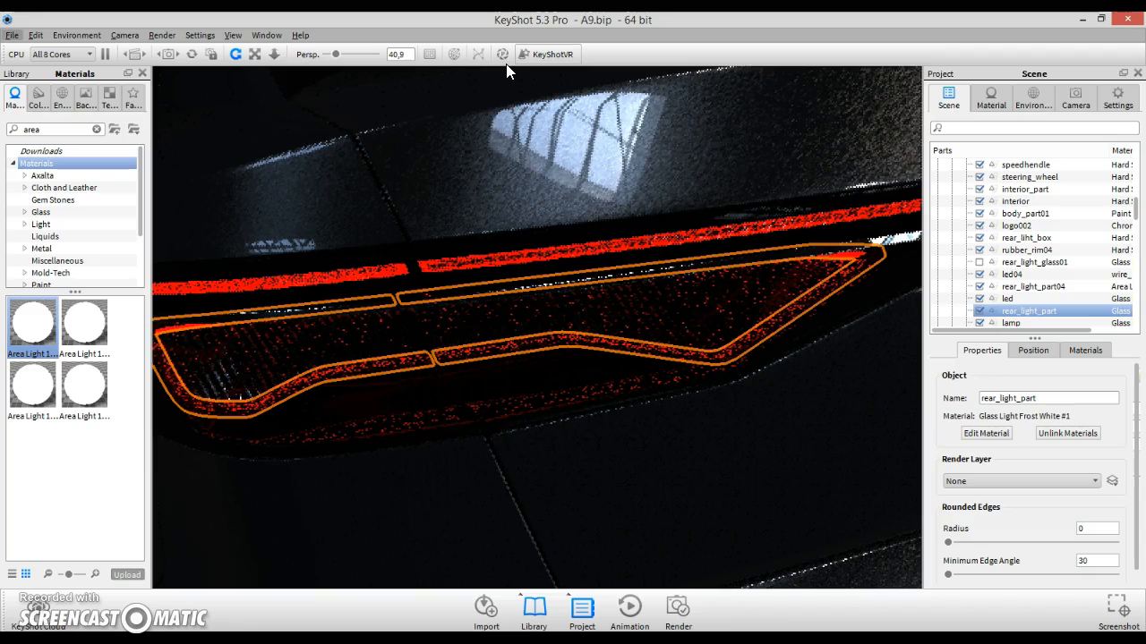
- Select the led part of the rear light and paste the copied material onto it
click(614, 333)
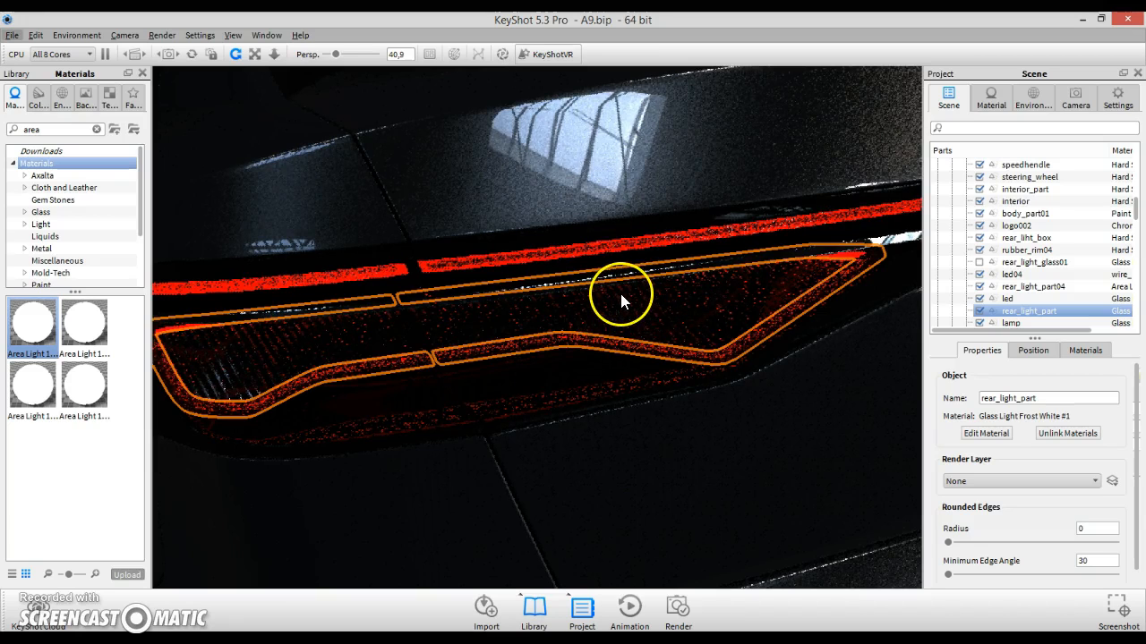
click(620, 296)
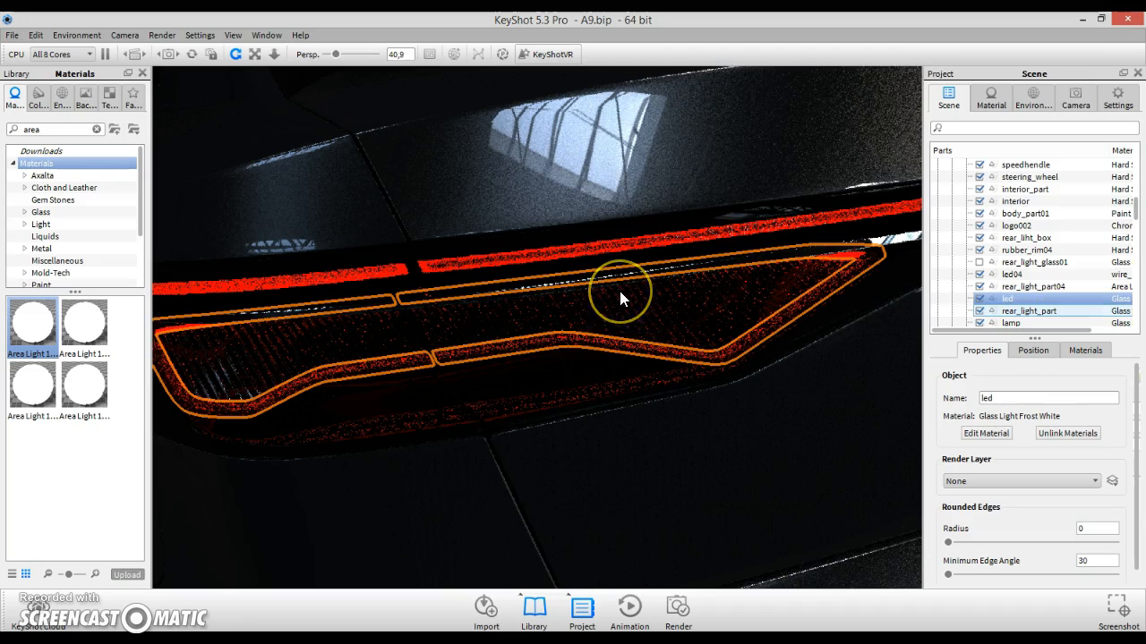
right_click(619, 292)
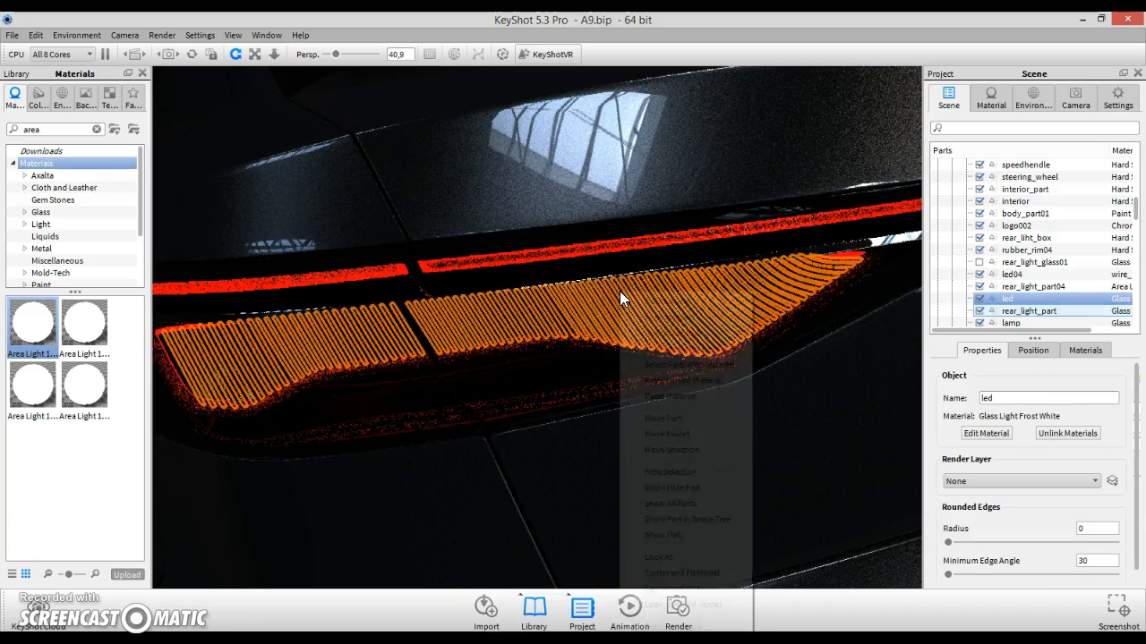
click(663, 394)
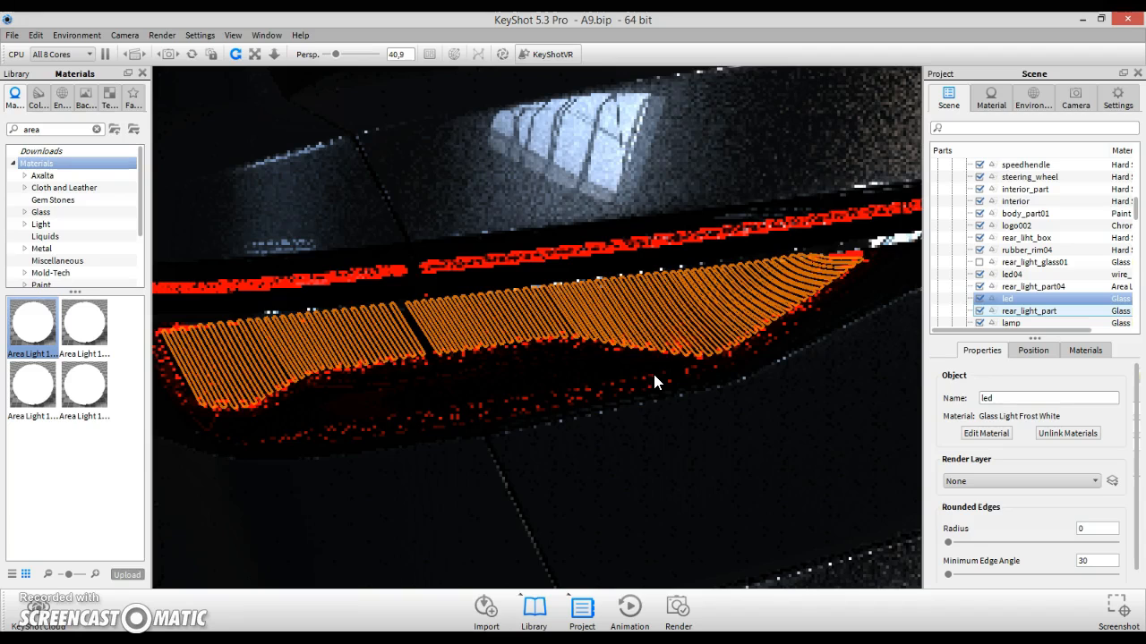
click(624, 374)
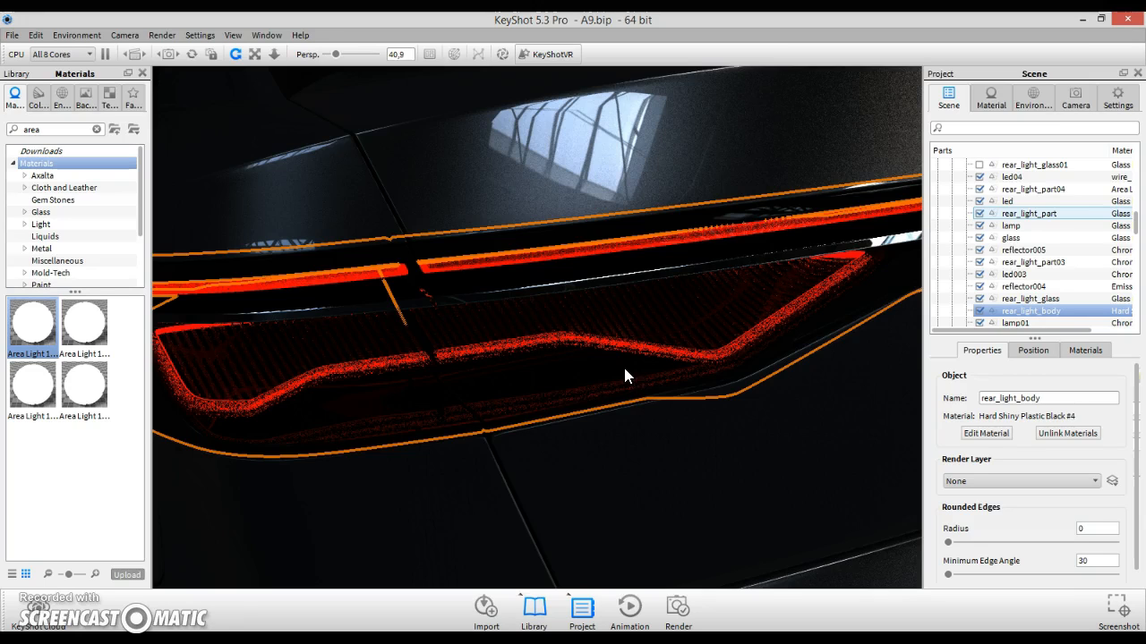
- Compare the render with the Audi Prologue rear light reference photo in Chrome
key(alt+Tab)
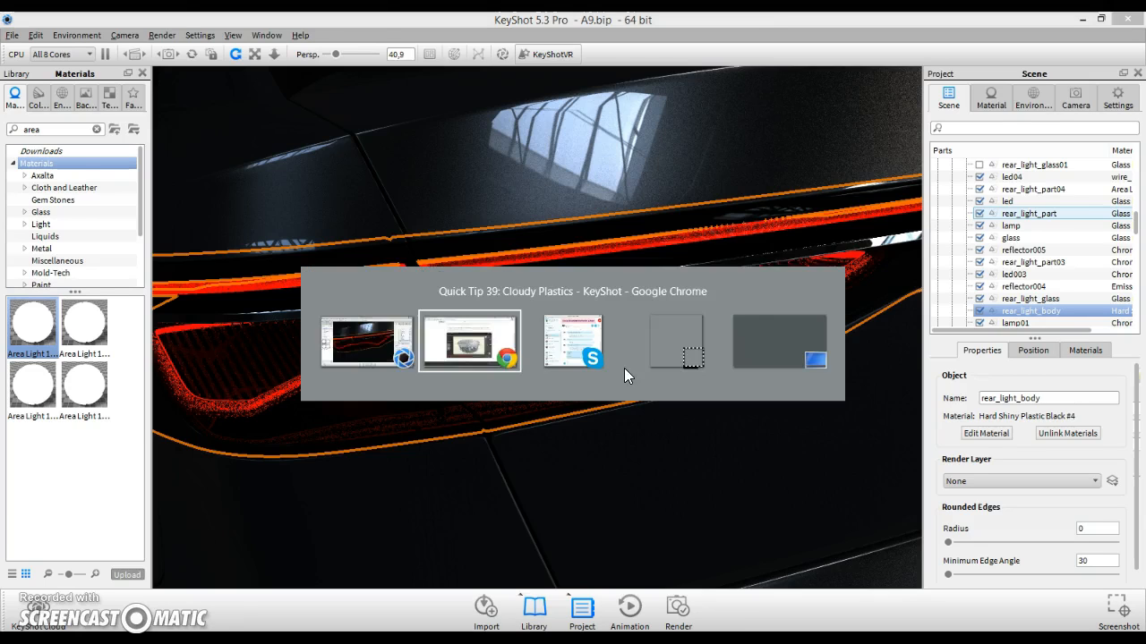
click(815, 20)
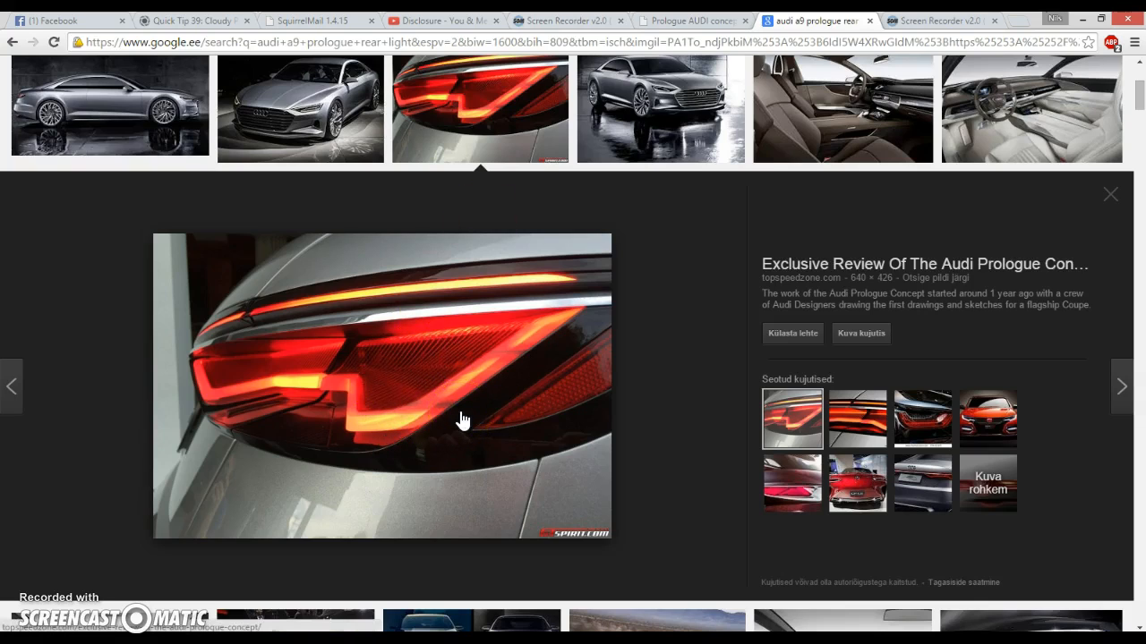
key(alt+Tab)
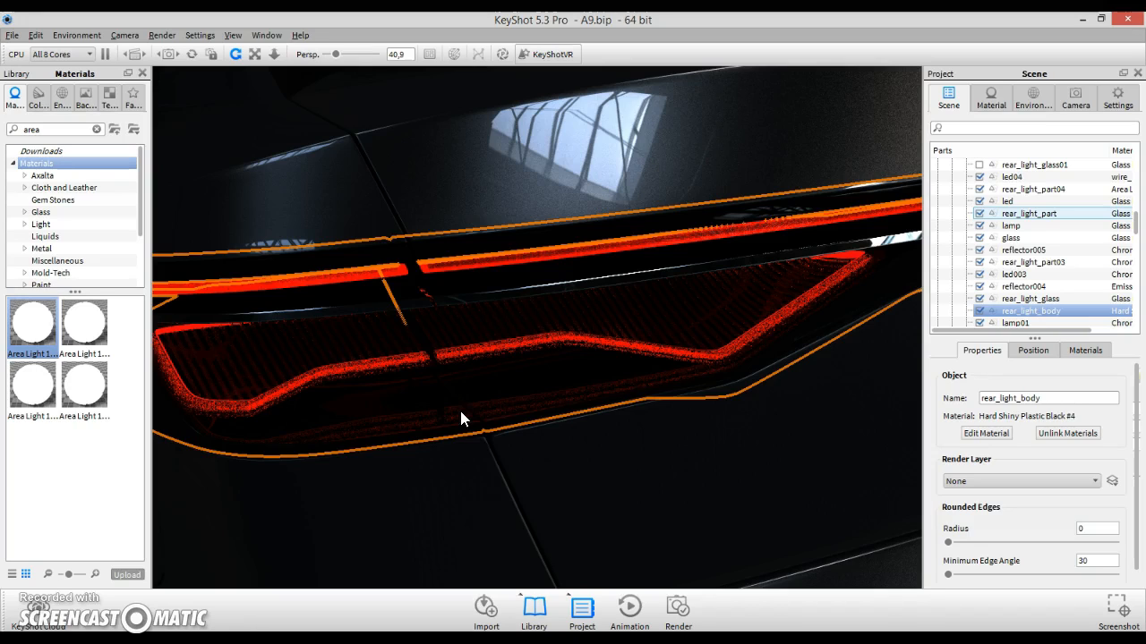
- Select rear light parts and orbit and zoom around the car to inspect the result
click(480, 392)
click(375, 337)
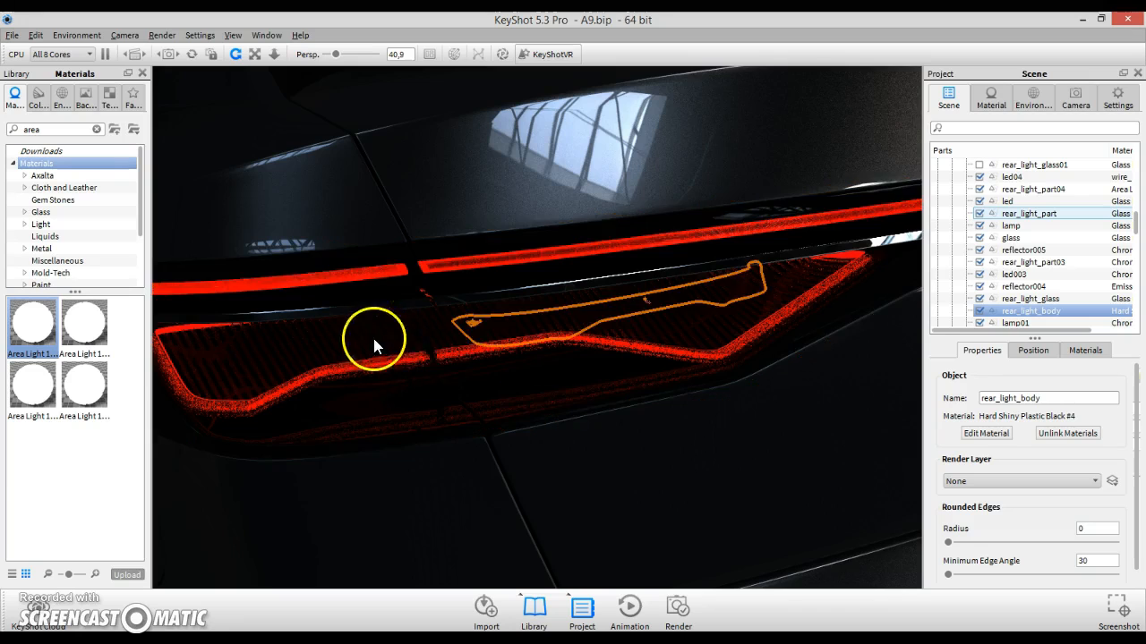
scroll(488, 396, down, 10)
drag(492, 376, 600, 365)
scroll(540, 352, up, 10)
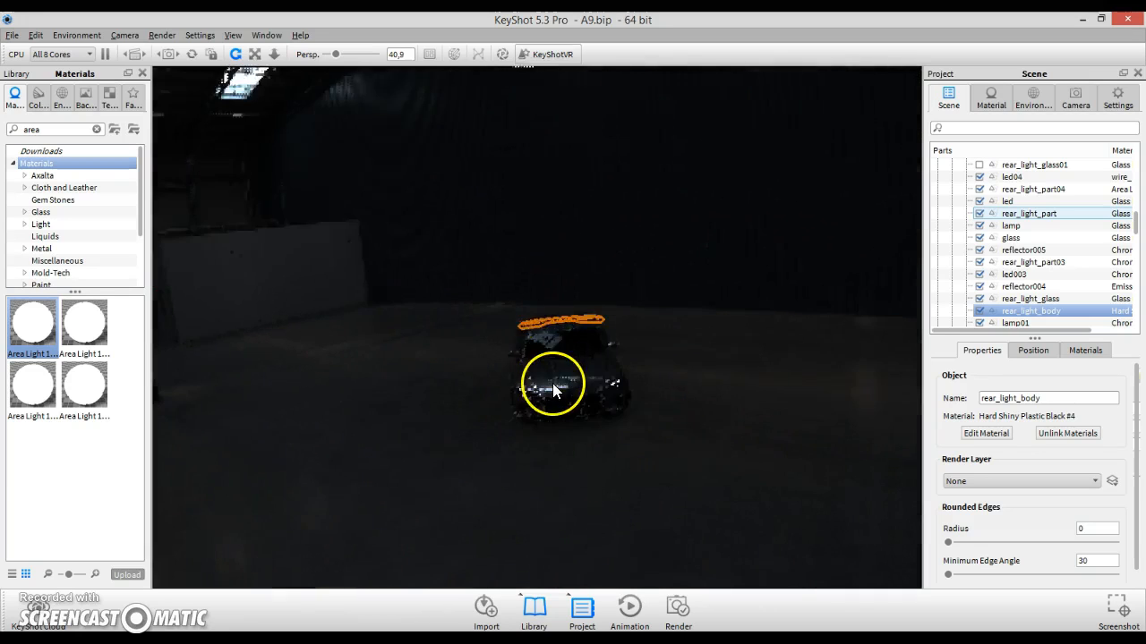
scroll(546, 443, up, 10)
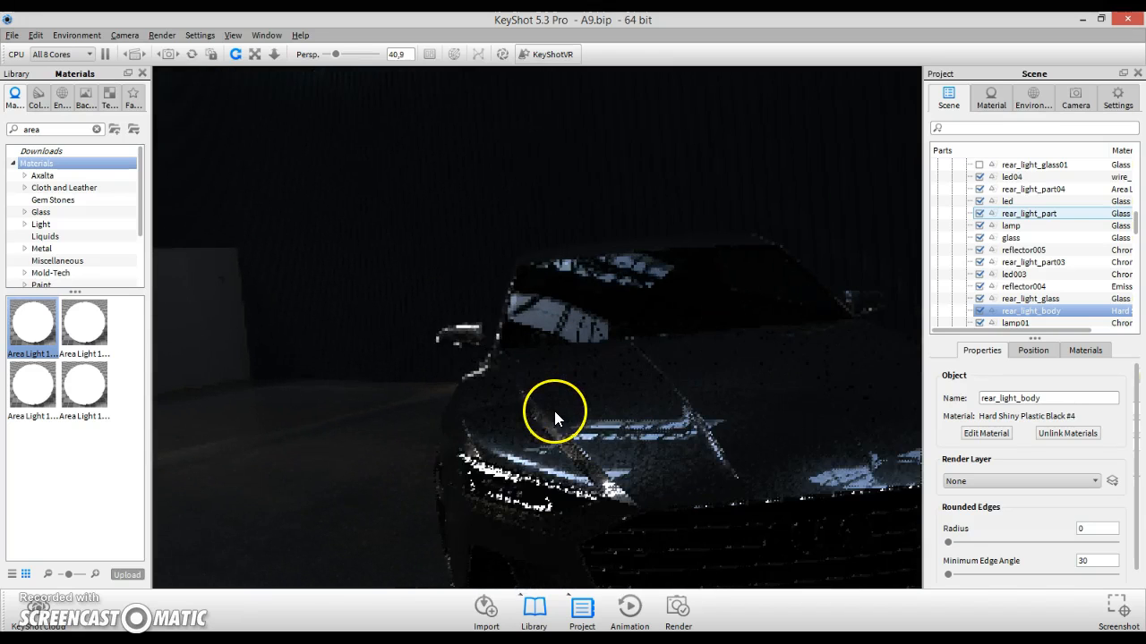
- Orbit to the car's front and hide the front light's outer glass part
scroll(554, 404, up, 10)
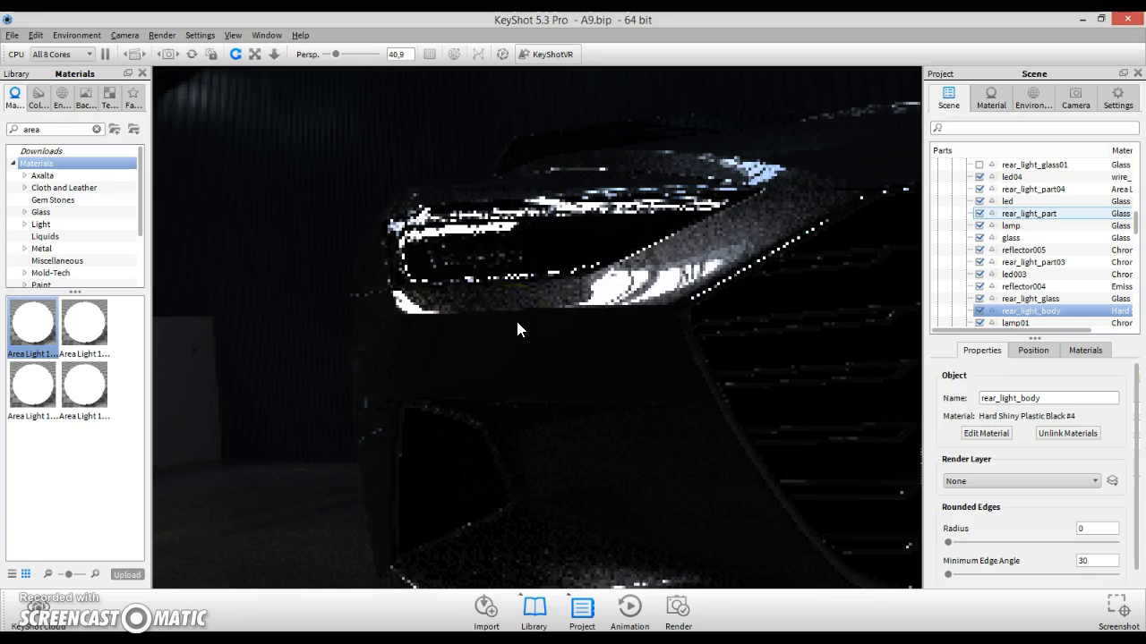
scroll(517, 318, up, 4)
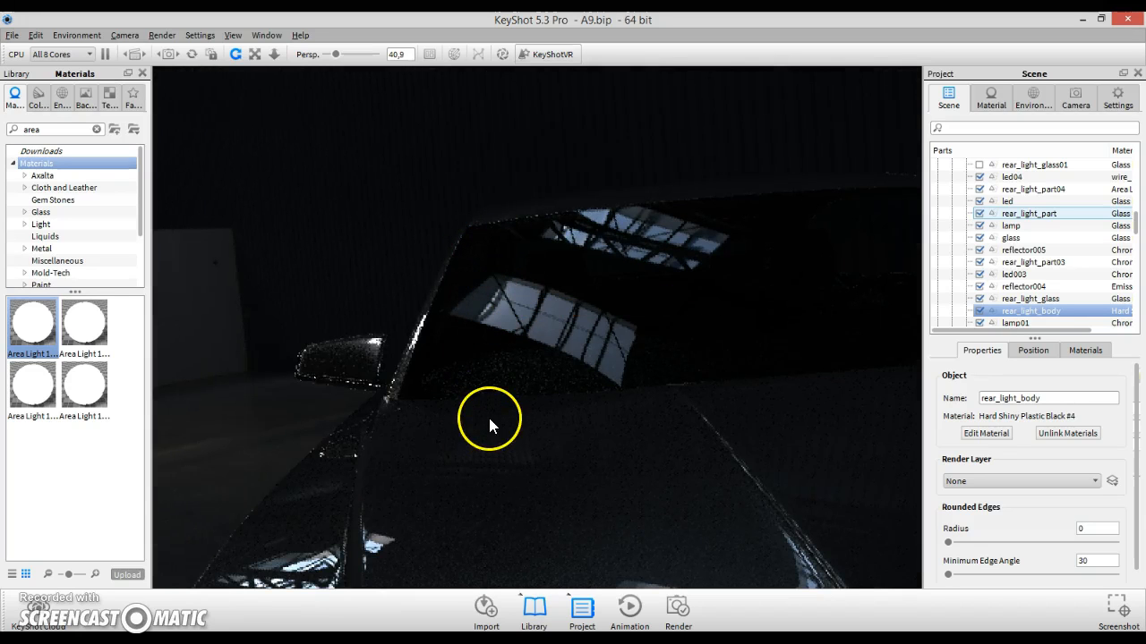
scroll(519, 393, up, 4)
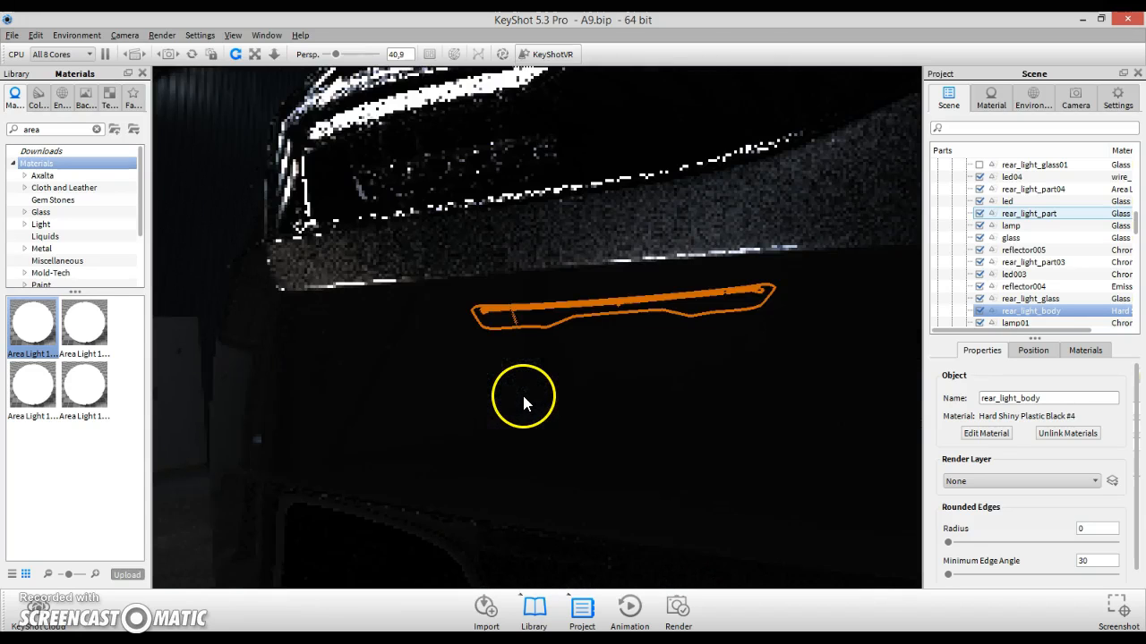
scroll(473, 359, down, 5)
scroll(473, 360, down, 2)
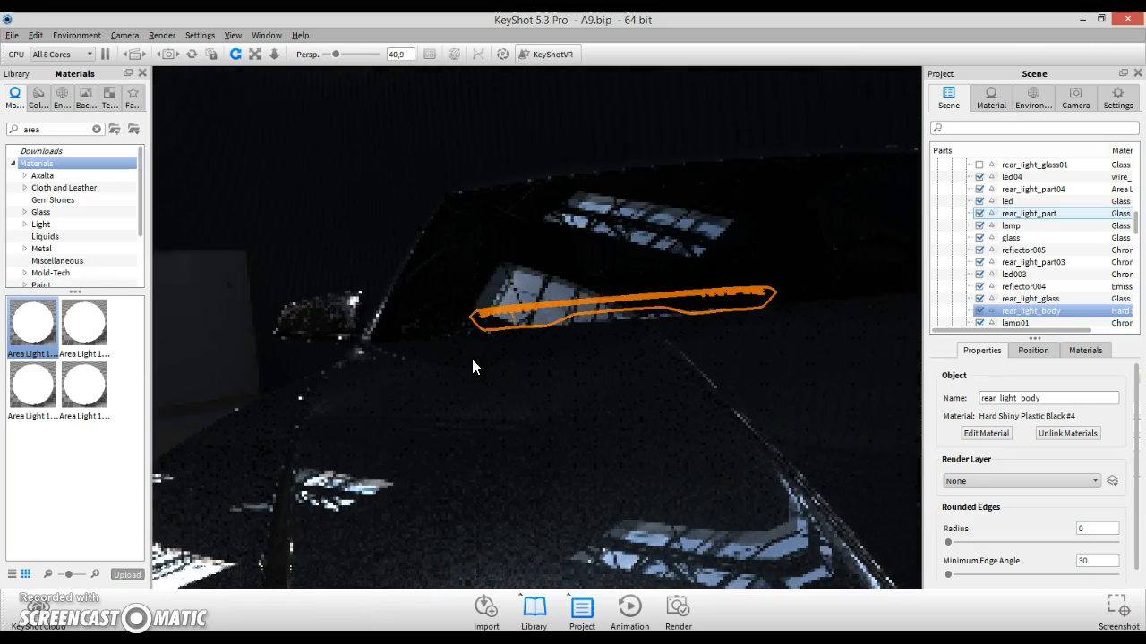
click(505, 60)
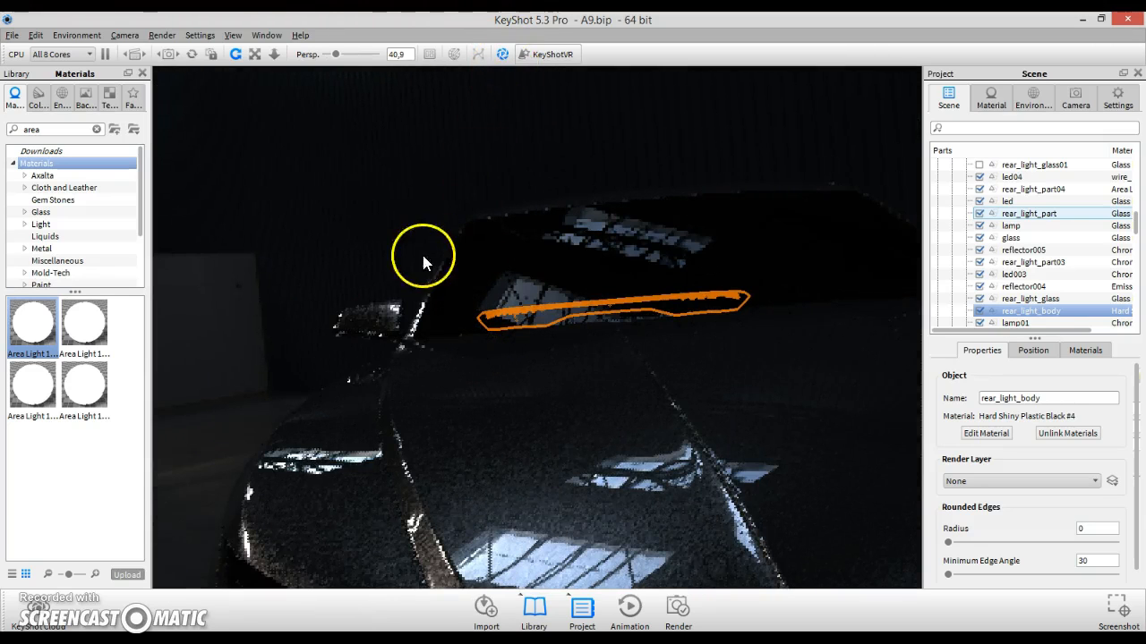
scroll(499, 460, up, 5)
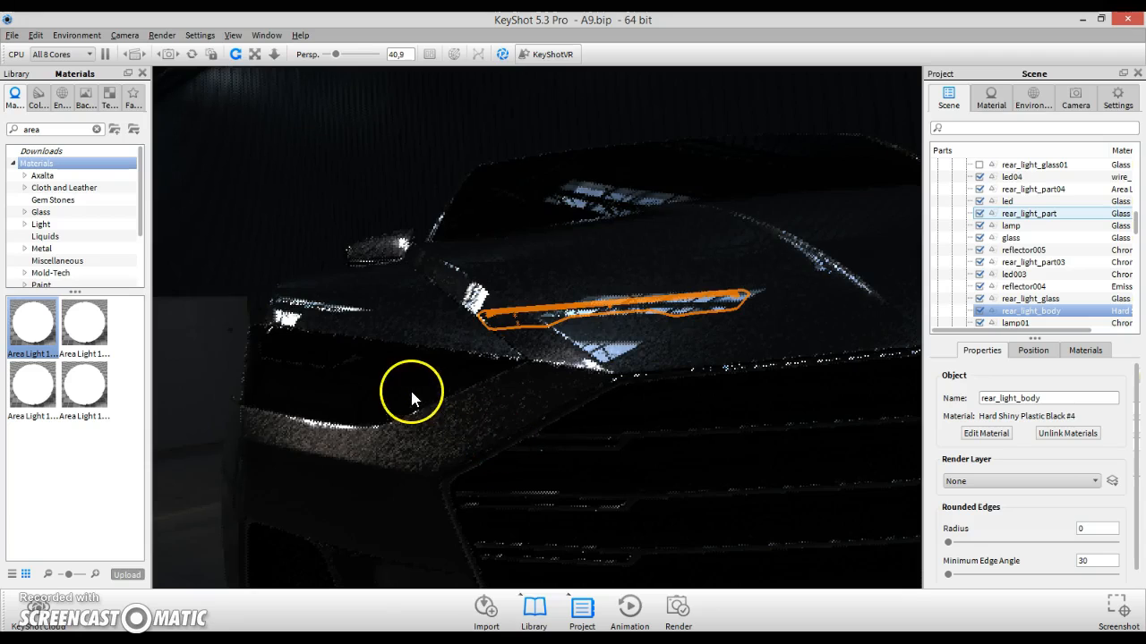
click(356, 365)
right_click(357, 360)
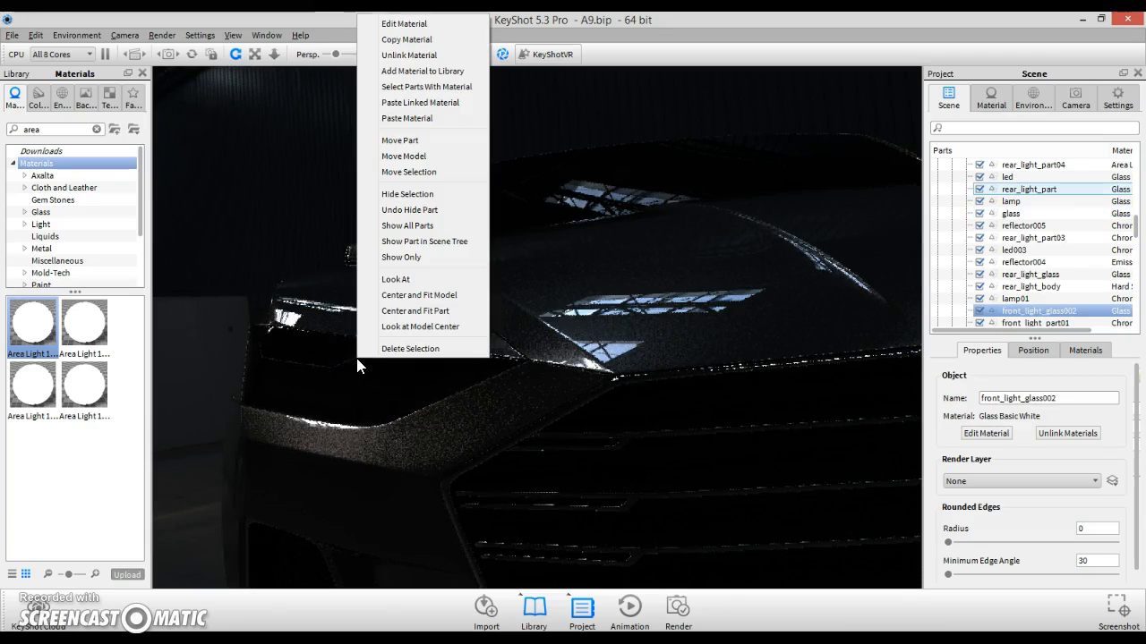
click(429, 199)
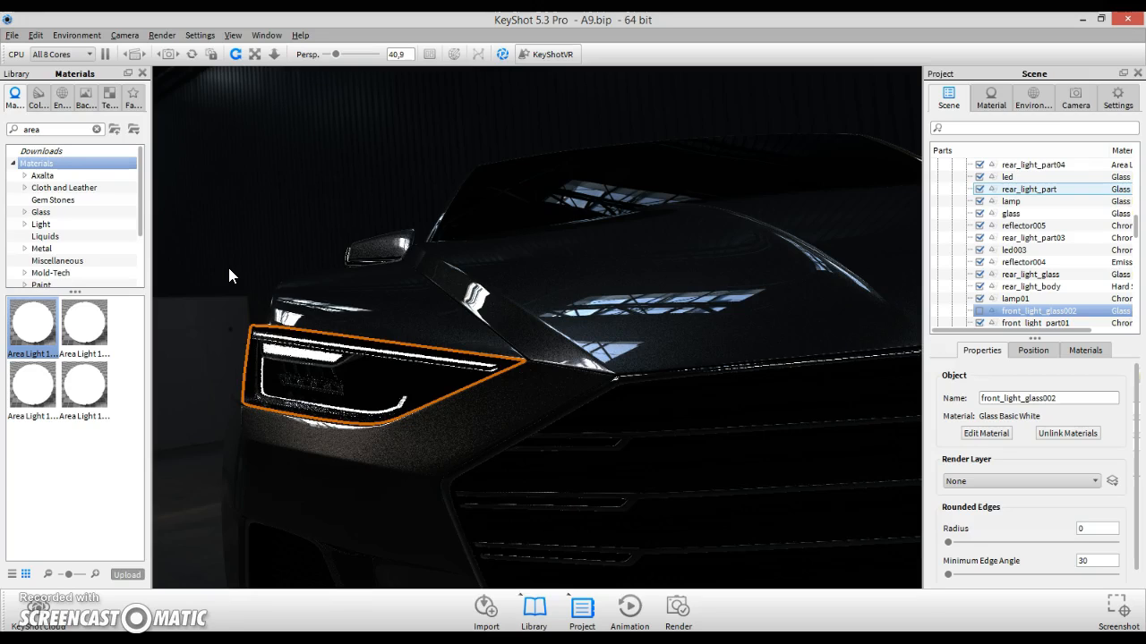
- Select the front_light_glass part and change its material type to Advanced
click(276, 342)
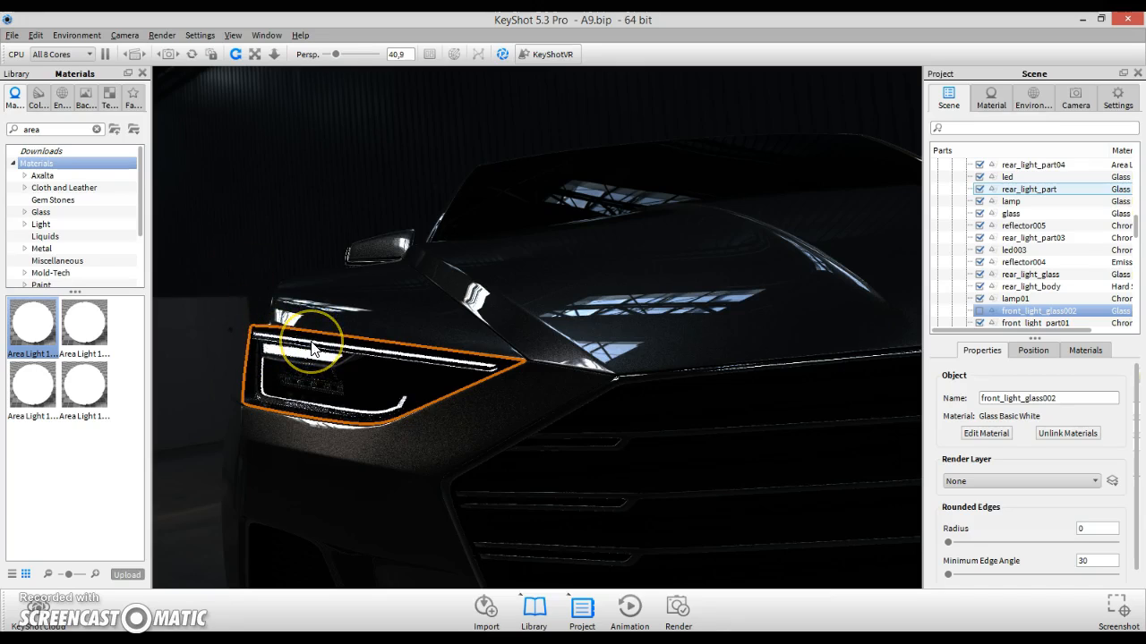
click(311, 349)
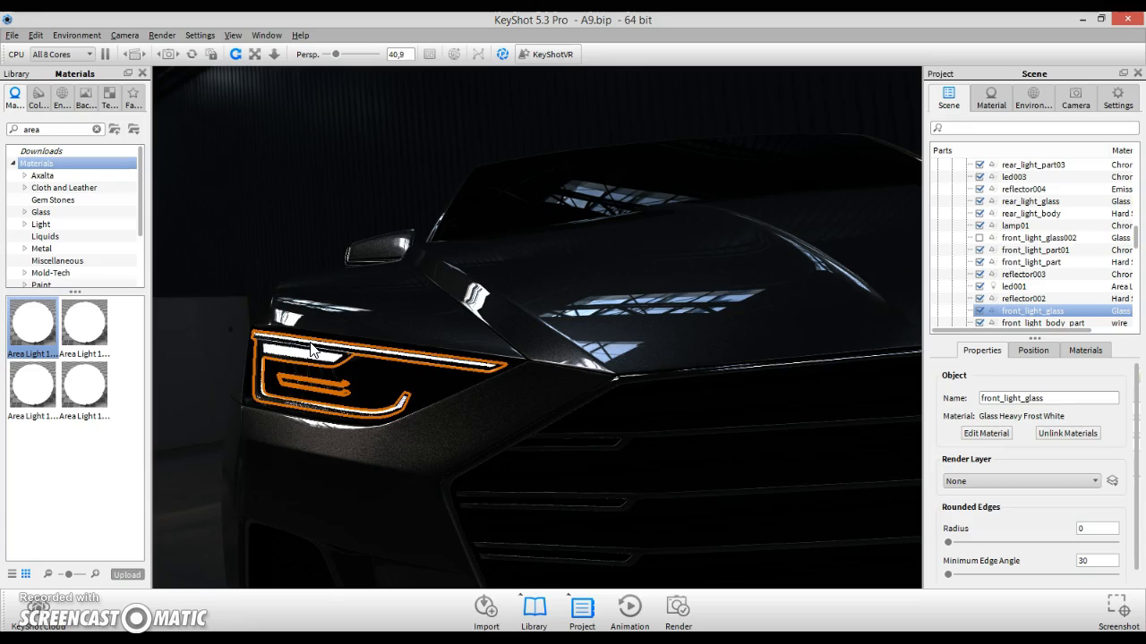
click(1038, 311)
right_click(1040, 321)
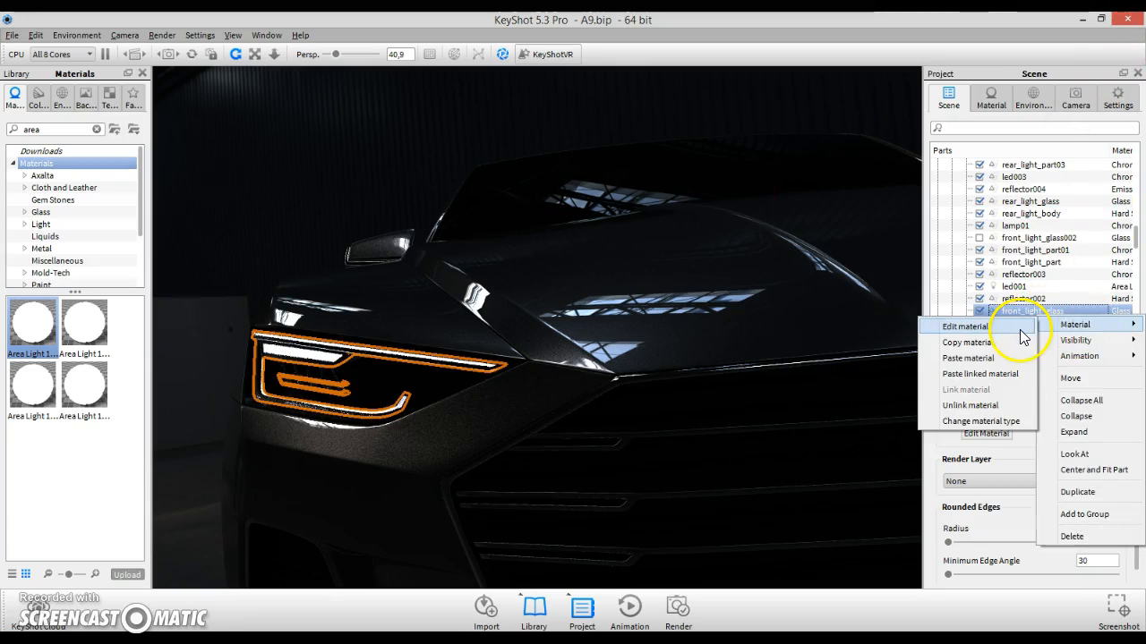
click(1020, 335)
click(1079, 173)
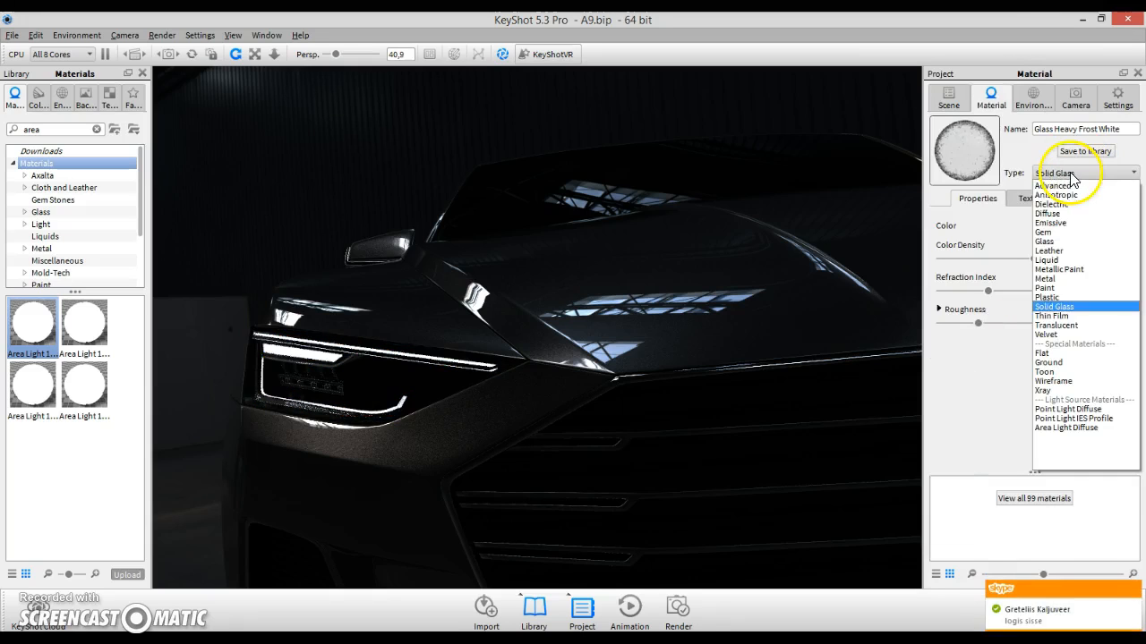
click(1054, 185)
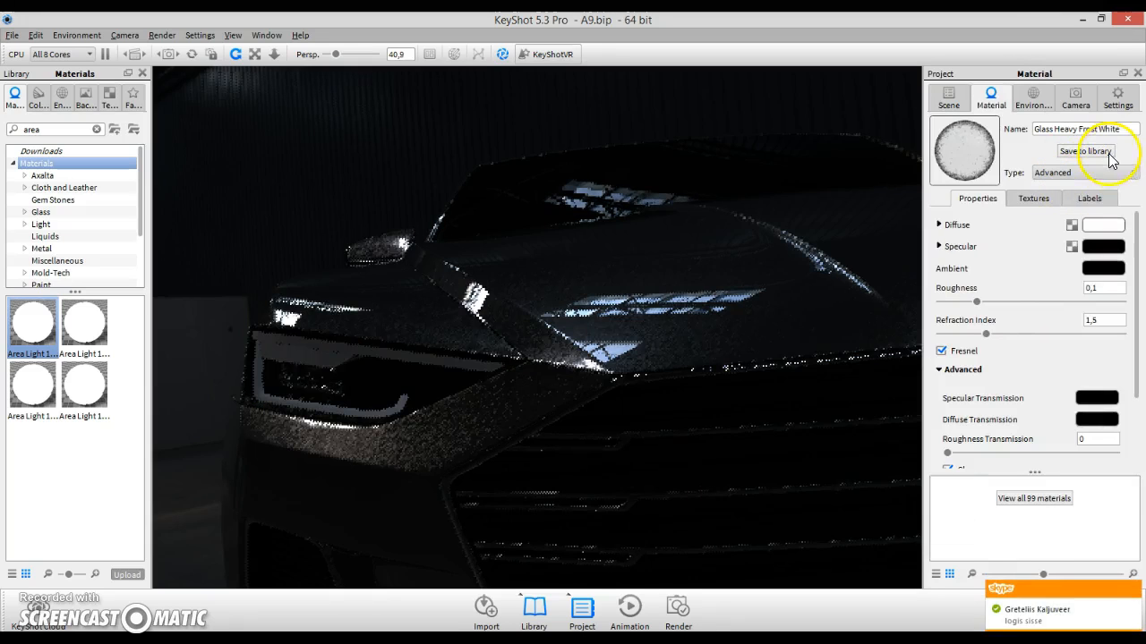
- Set the front light glass's Specular Transmission colour to a pale pink of RGB 220, 202, 202
click(1096, 397)
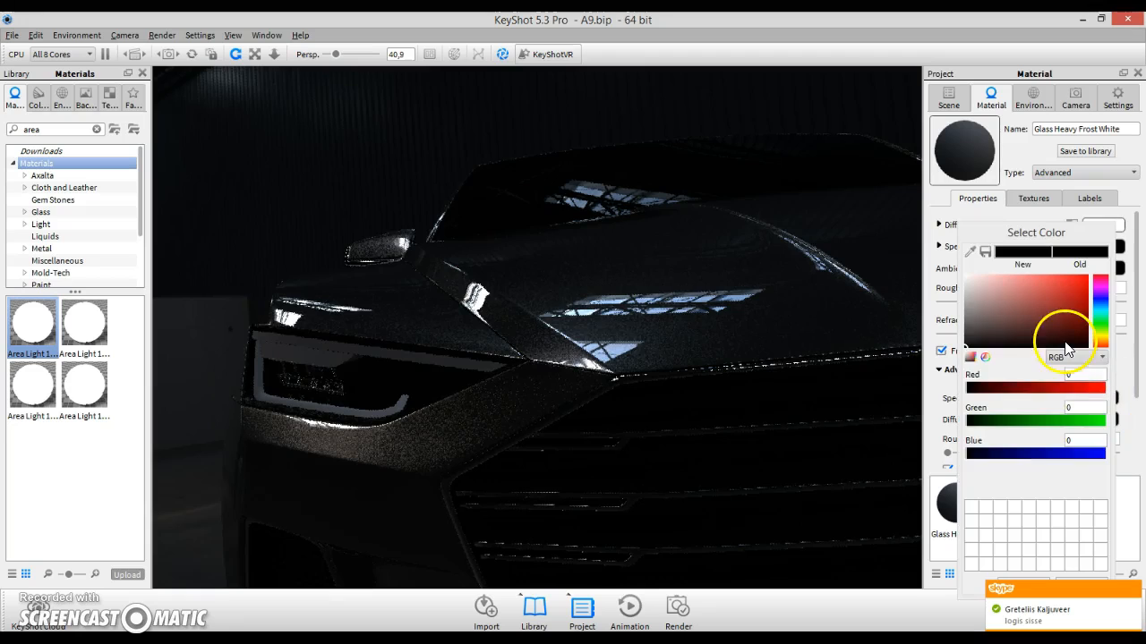
click(968, 286)
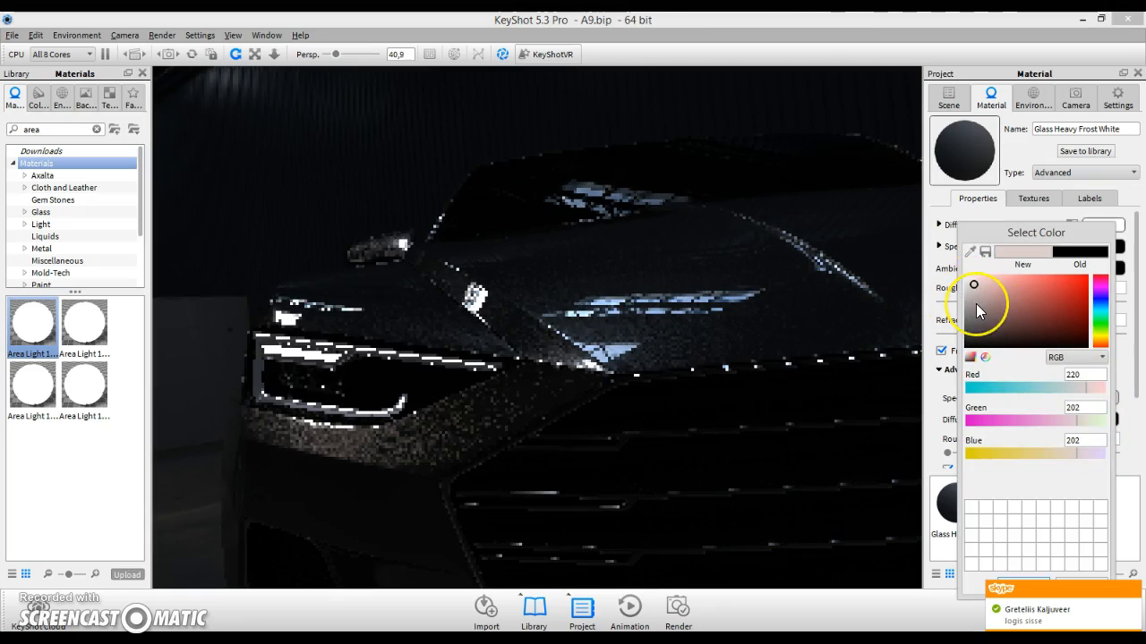
key(Return)
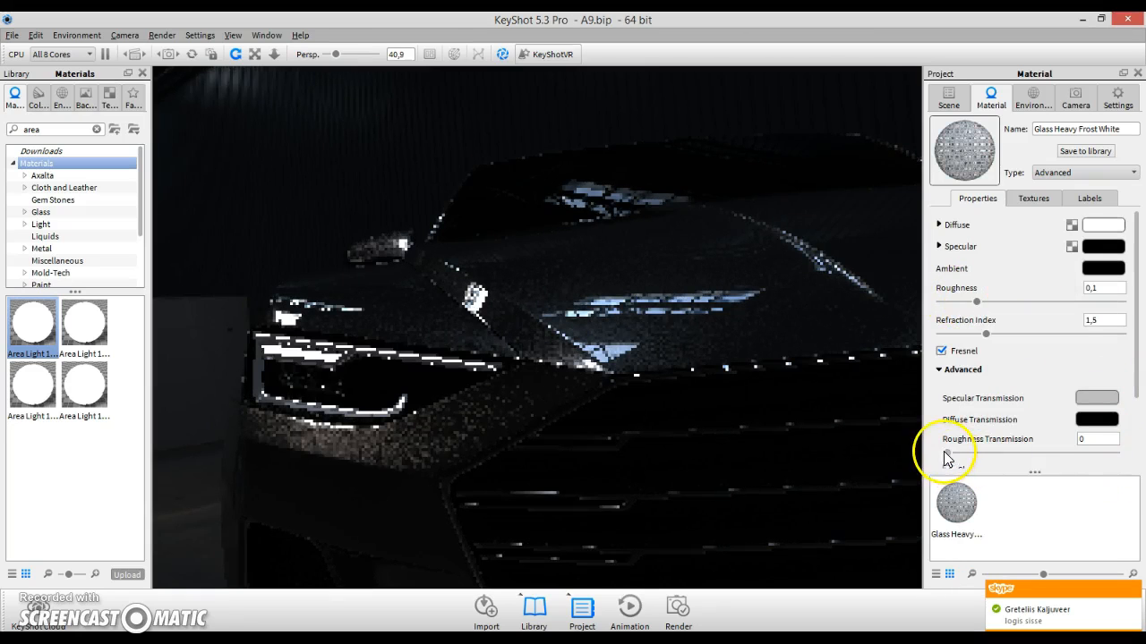
- Raise the Roughness Transmission of the front light glass to about 0.29
drag(947, 452, 1040, 454)
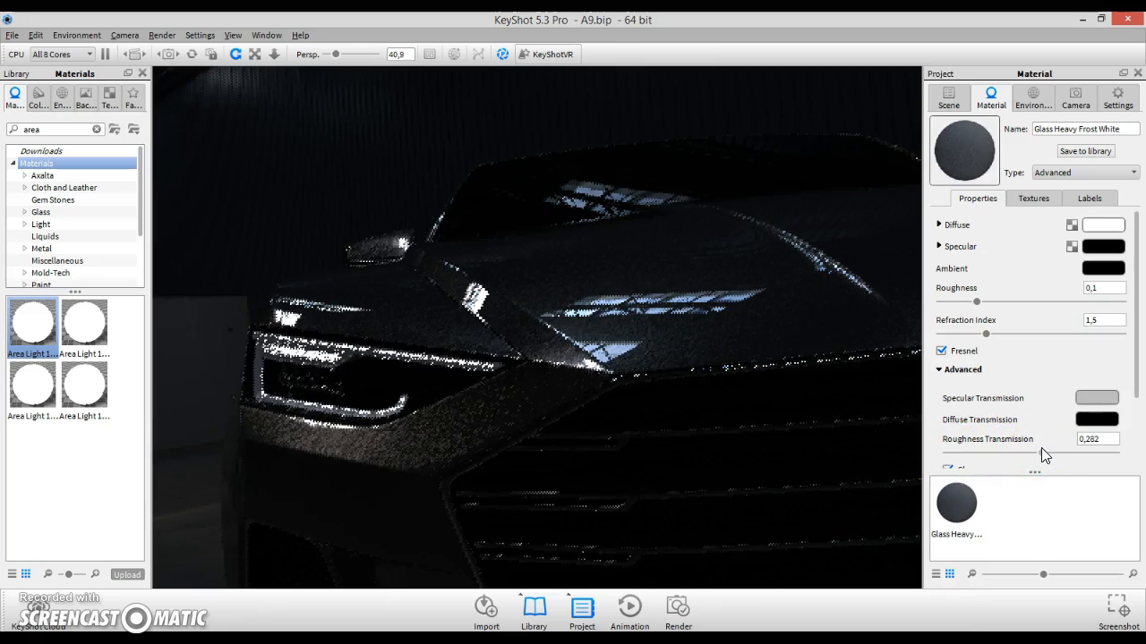
drag(1041, 448, 1070, 450)
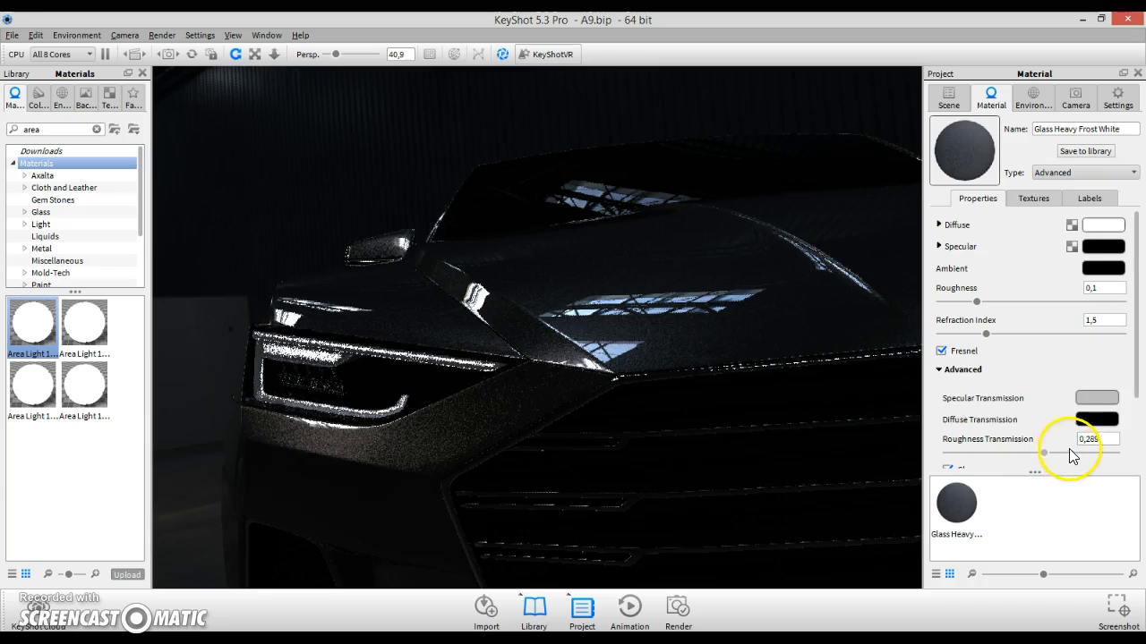
- Set the Specular Transmission colour to a light grey of RGB 170, 173, 172
click(1096, 399)
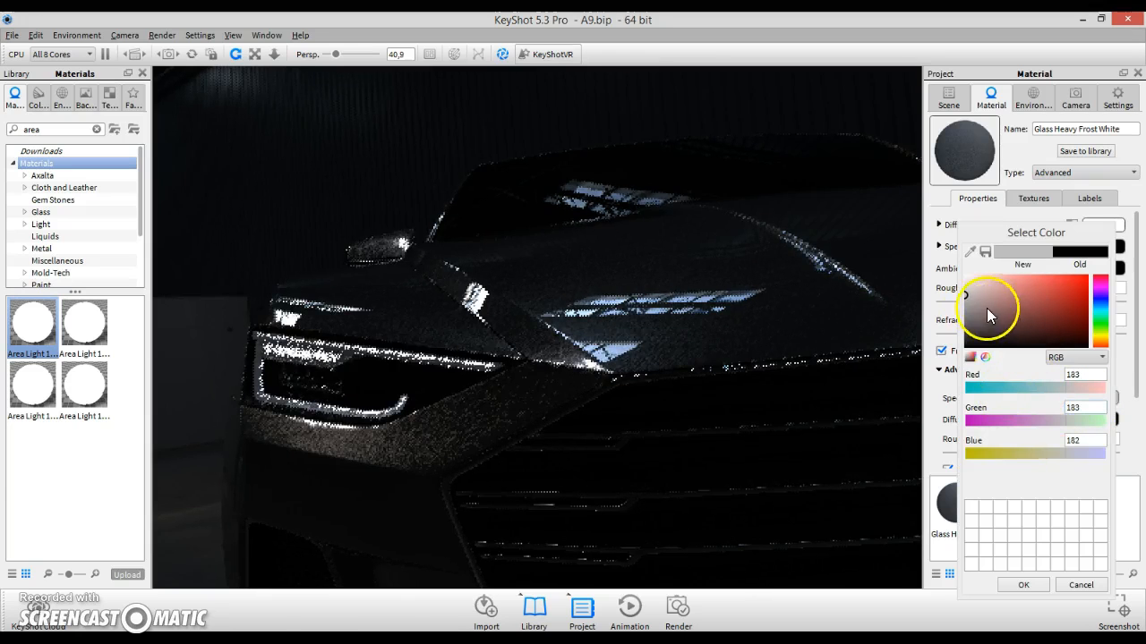
click(965, 294)
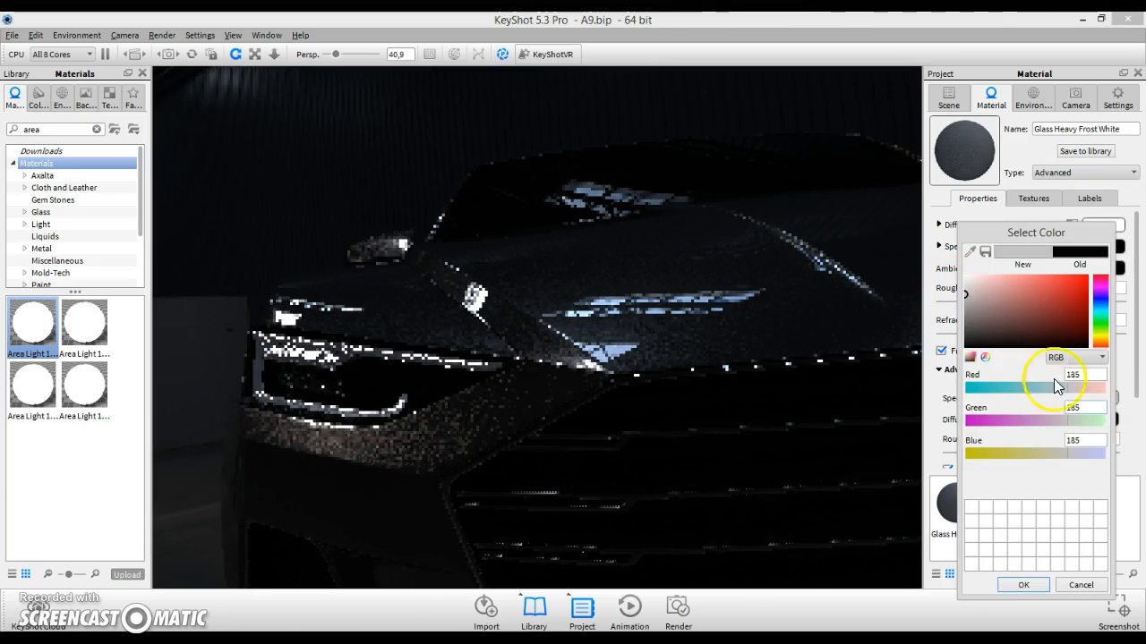
click(1043, 389)
drag(993, 339, 920, 356)
click(947, 329)
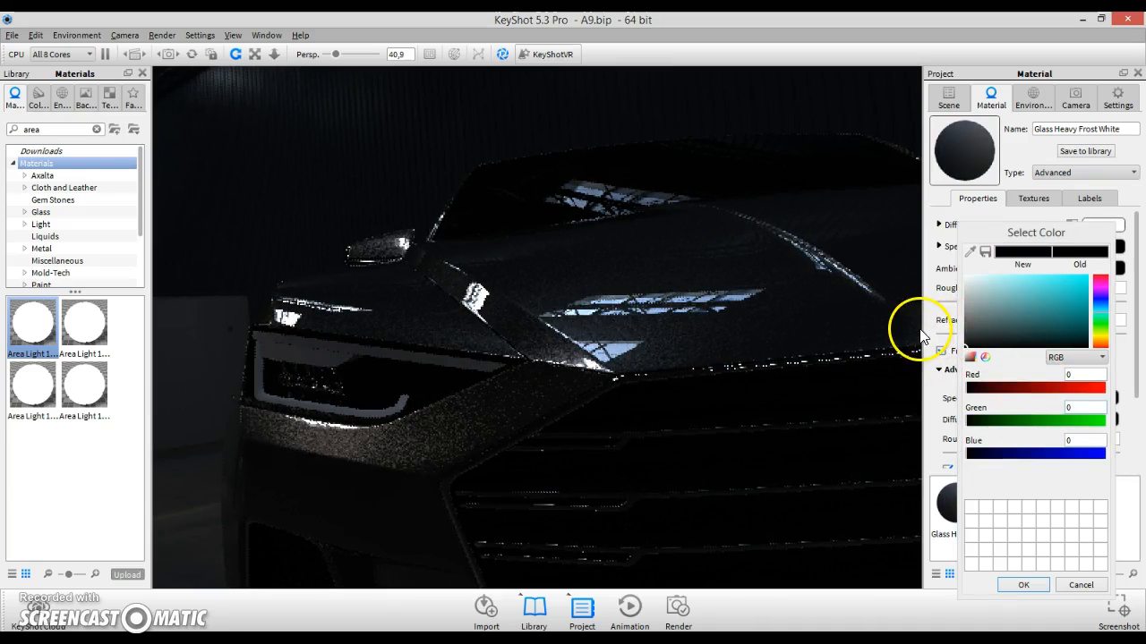
drag(984, 311, 893, 318)
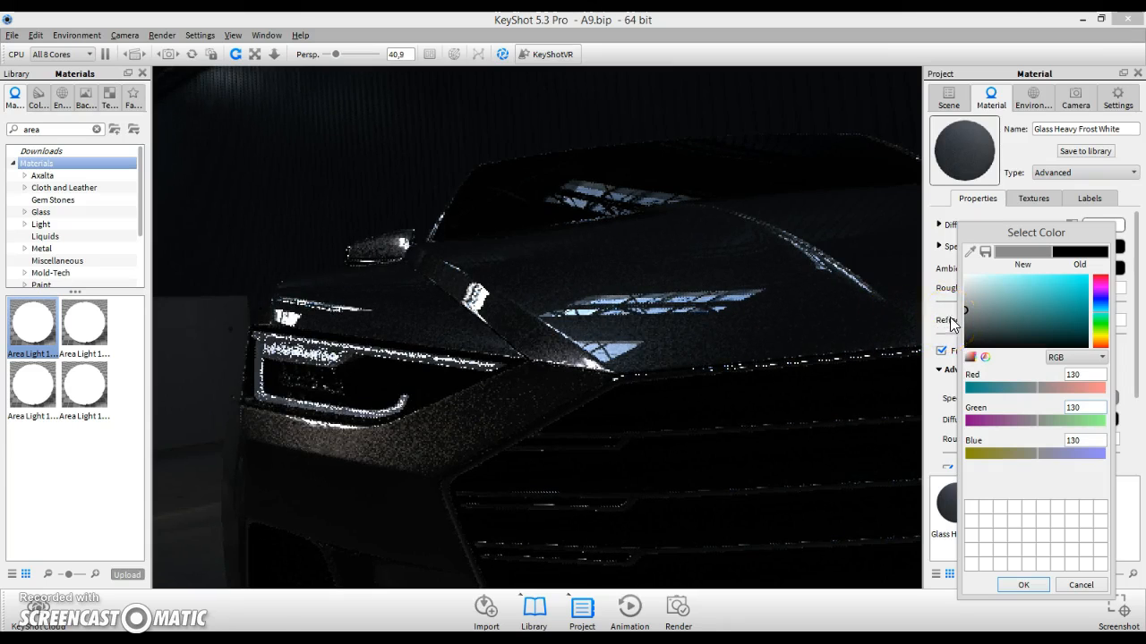
drag(968, 307, 960, 300)
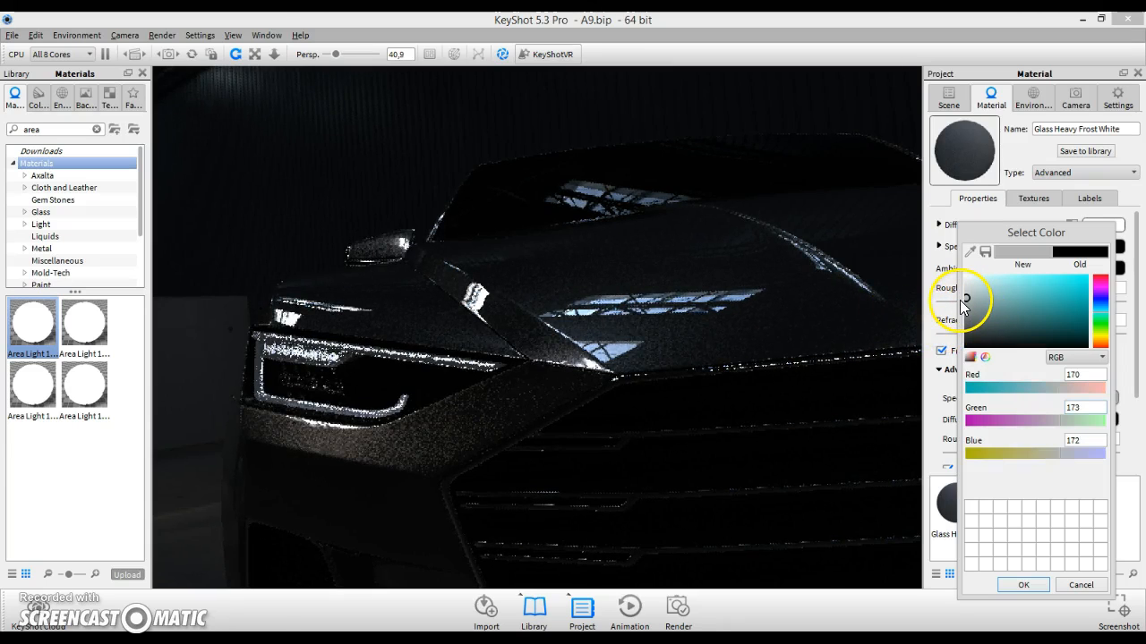
key(Return)
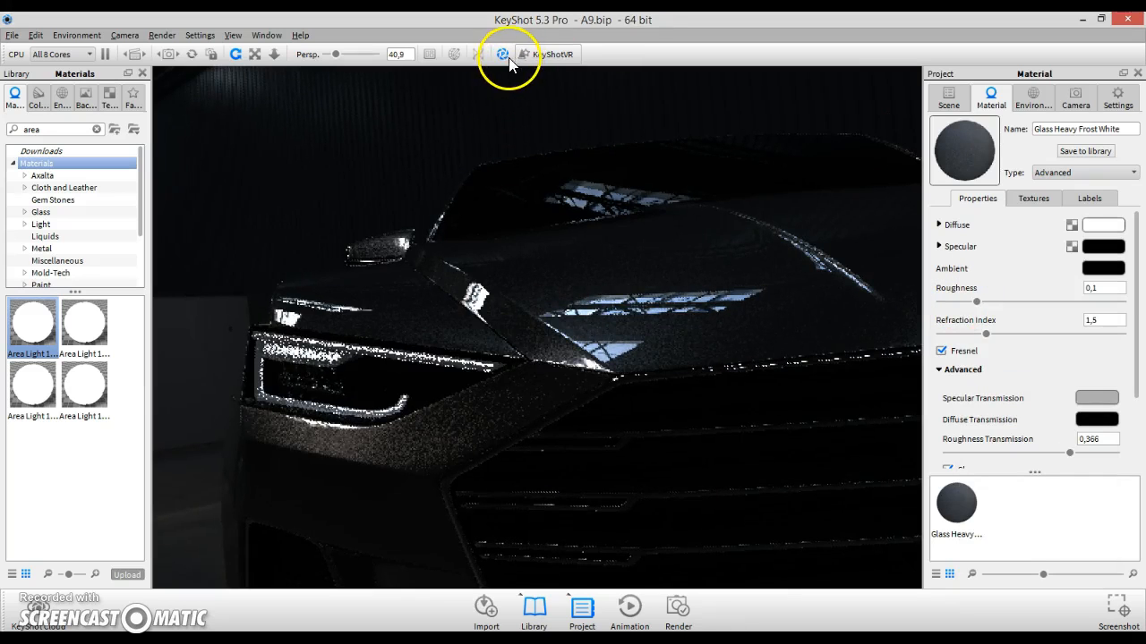
- Step through the front light parts in the scene tree to inspect each one in the viewport
click(502, 53)
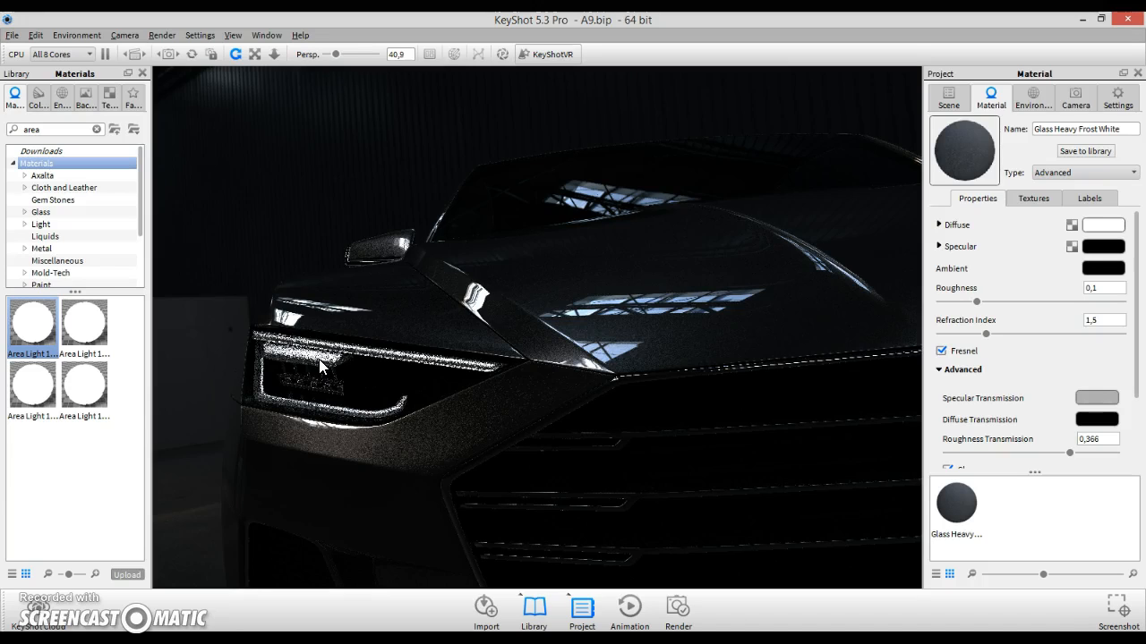
click(949, 98)
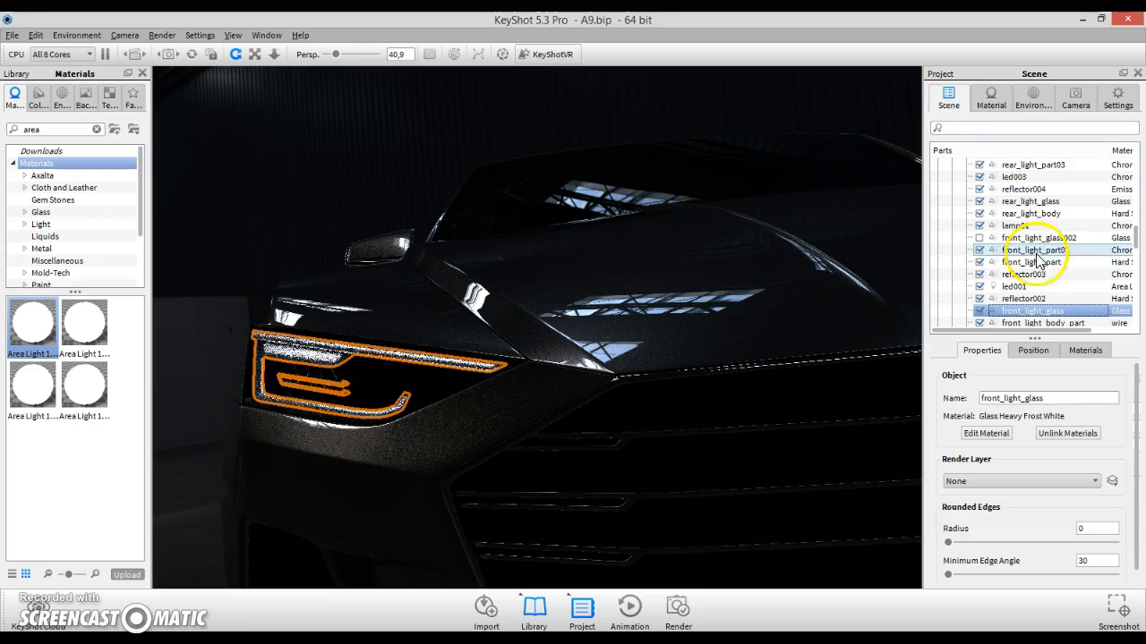
click(1028, 298)
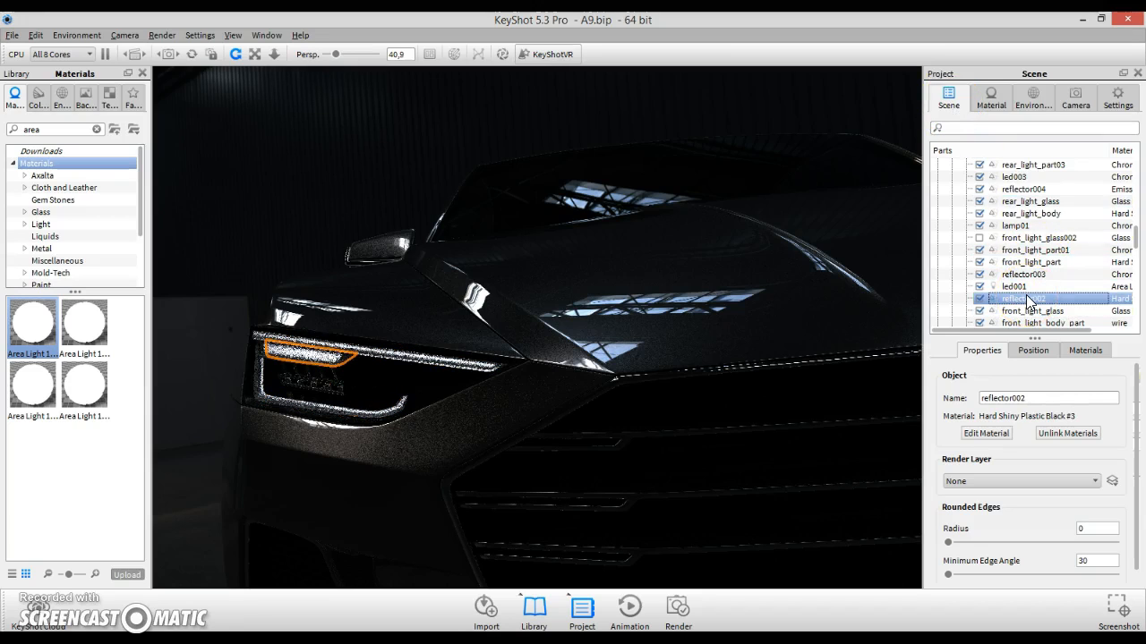
key(Down)
key(Down)
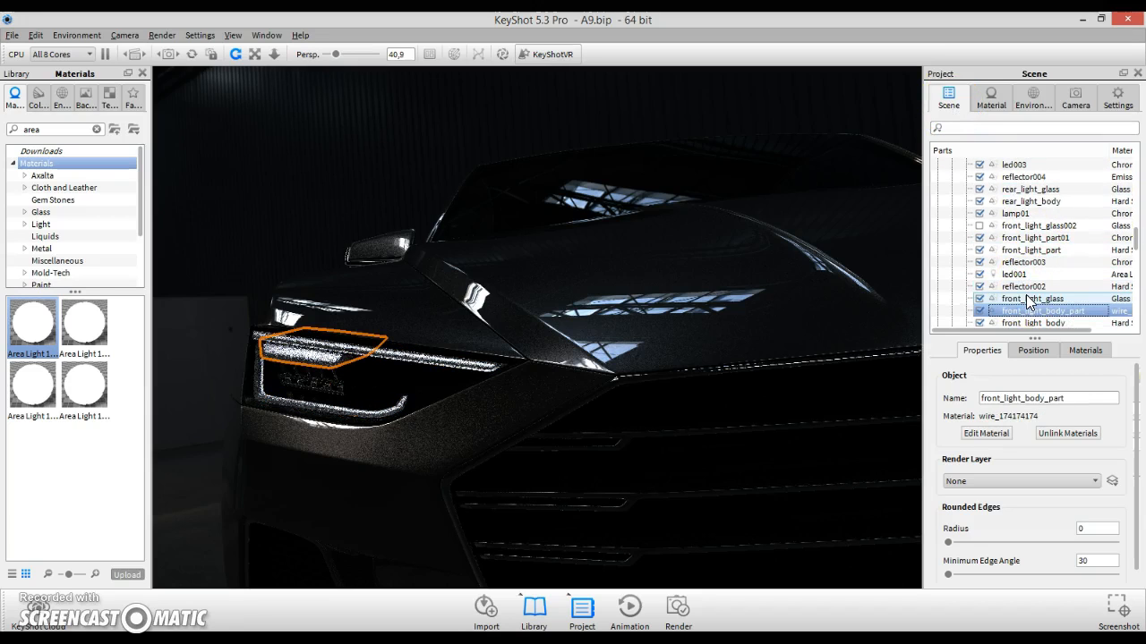
key(Down)
key(Down)
key(Down)
key(Down)
key(Up)
key(Up)
key(Up)
key(Up)
key(Up)
key(Up)
key(Up)
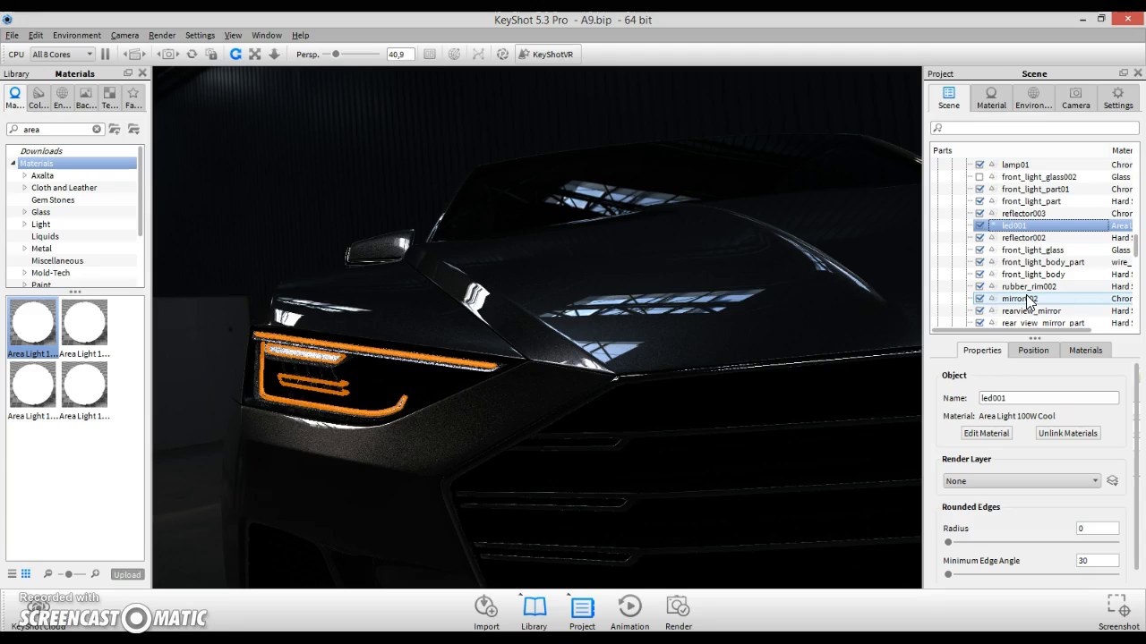
key(Up)
key(Down)
key(Up)
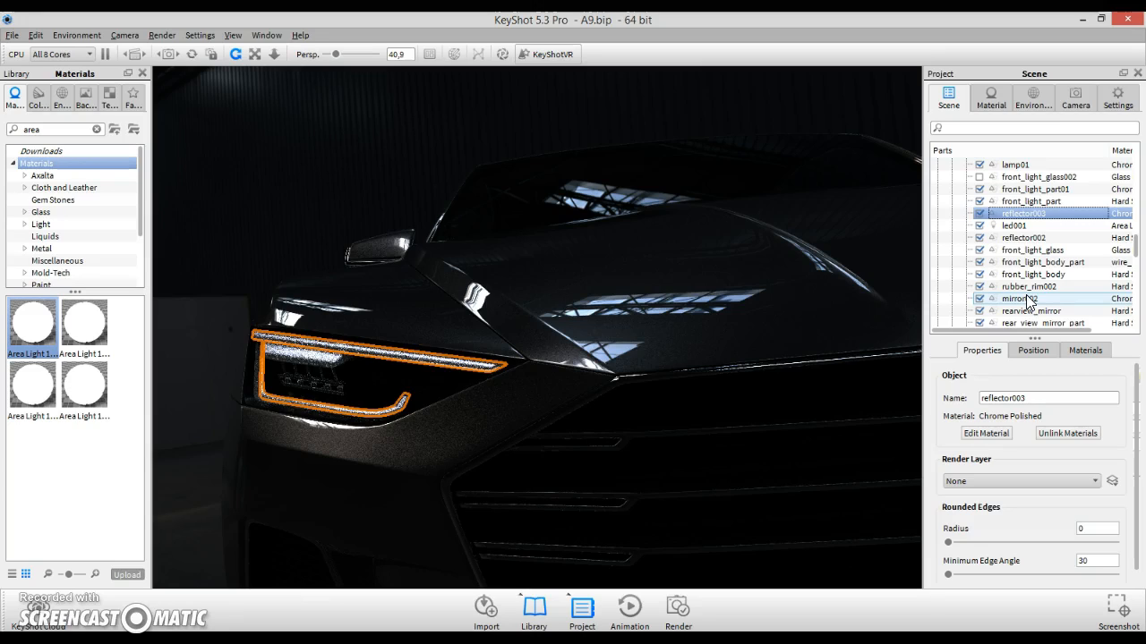
key(Down)
key(Down)
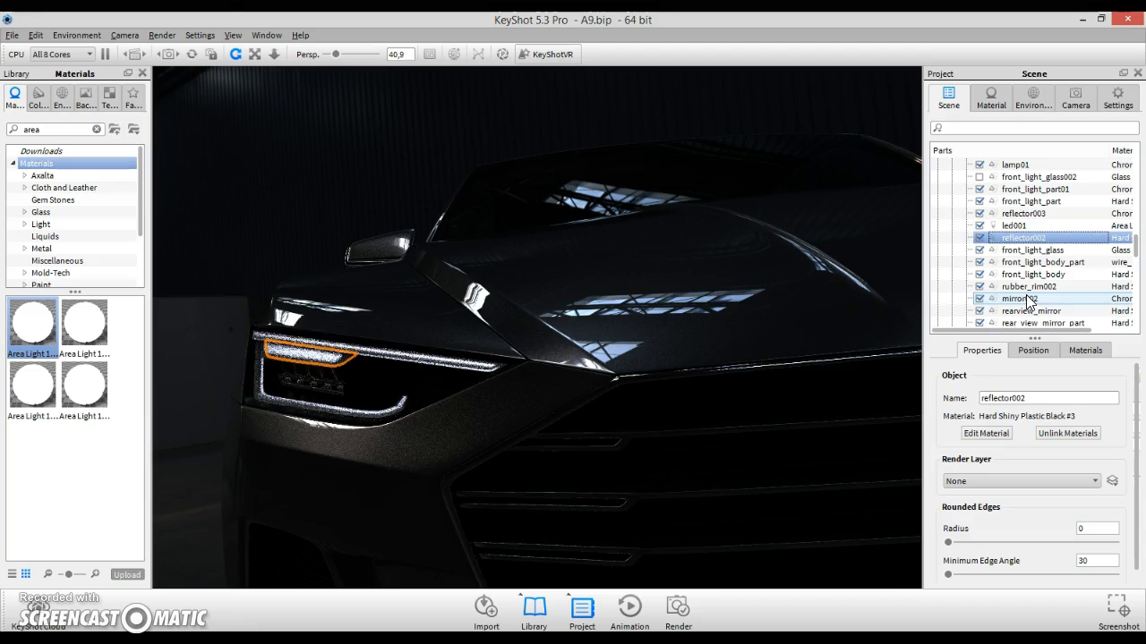
- Open the front light glass material for editing and review its Advanced transmission settings
click(199, 287)
right_click(270, 349)
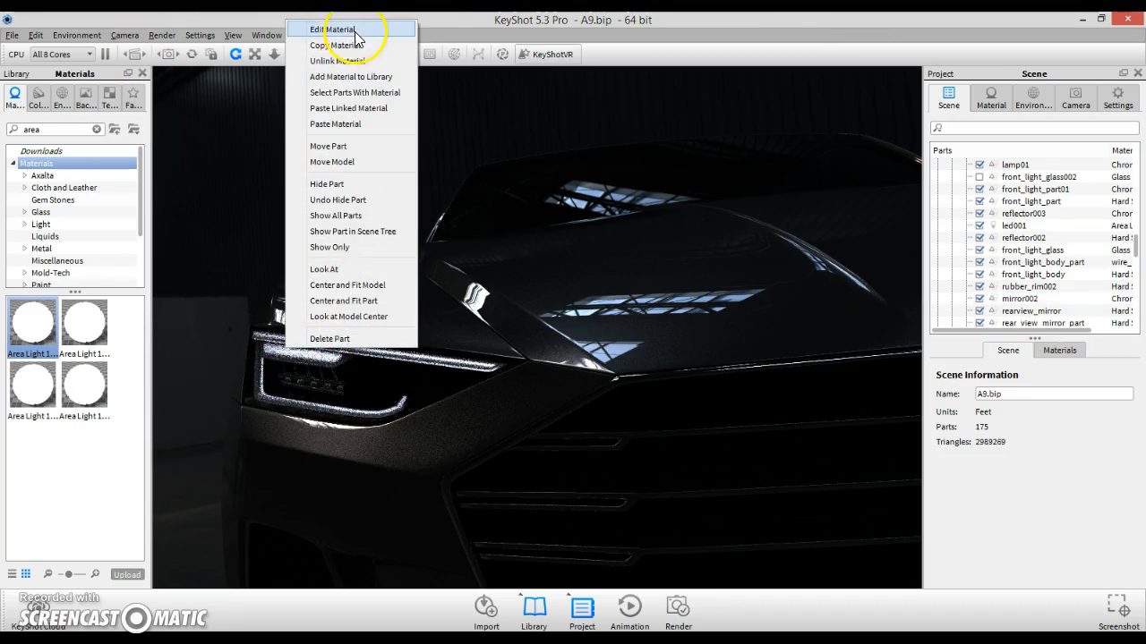
click(351, 31)
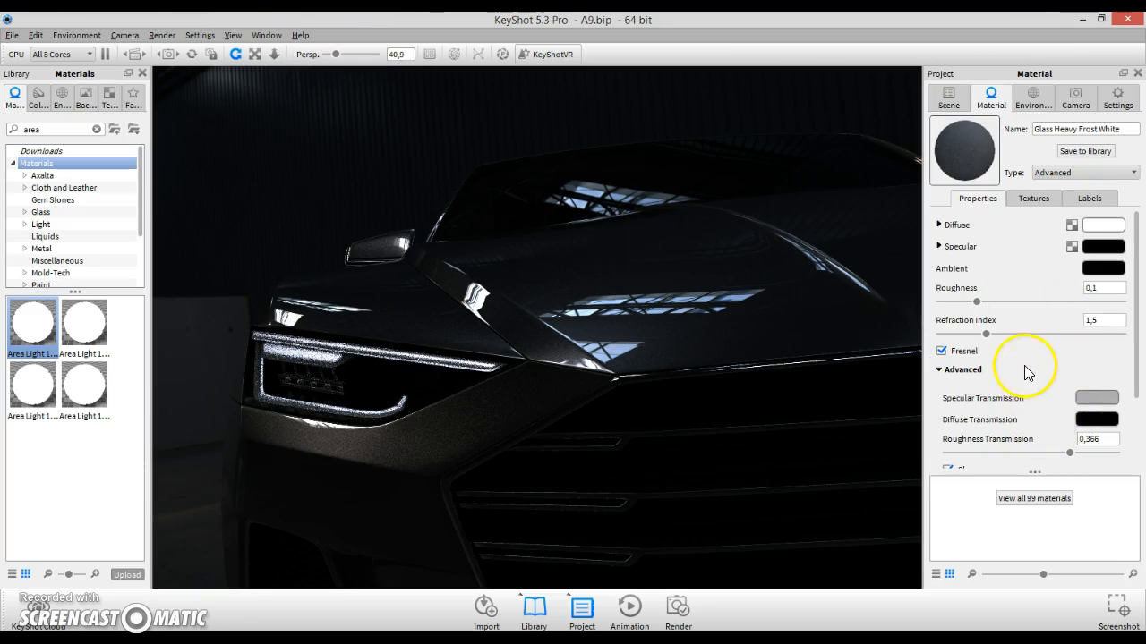
scroll(1056, 385, down, 1)
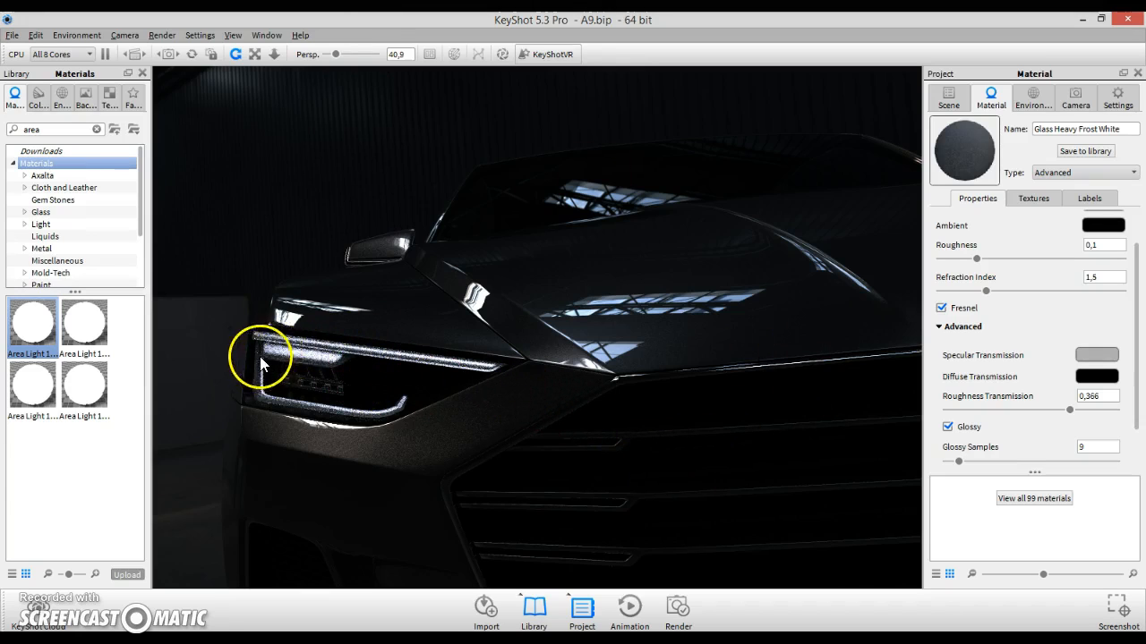
scroll(256, 369, up, 5)
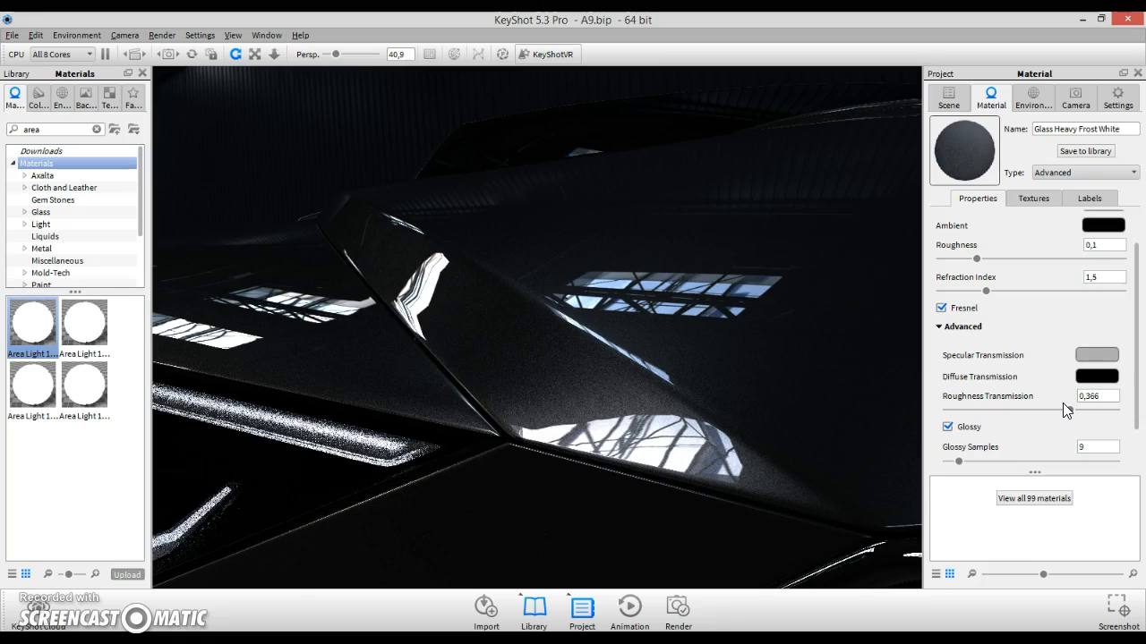
click(1097, 354)
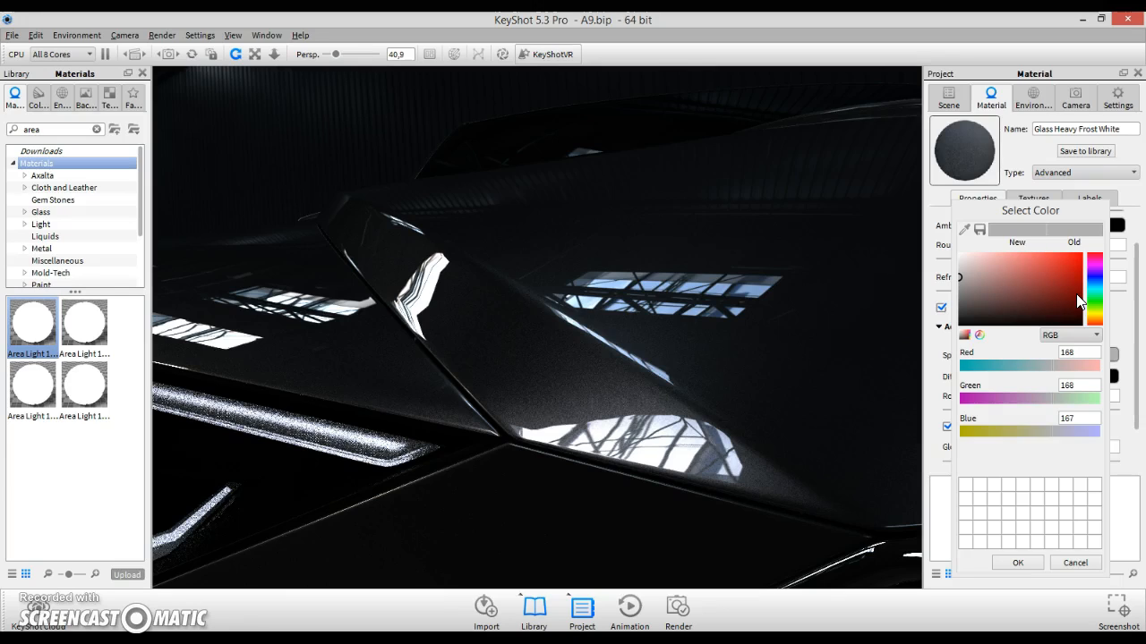
click(1094, 564)
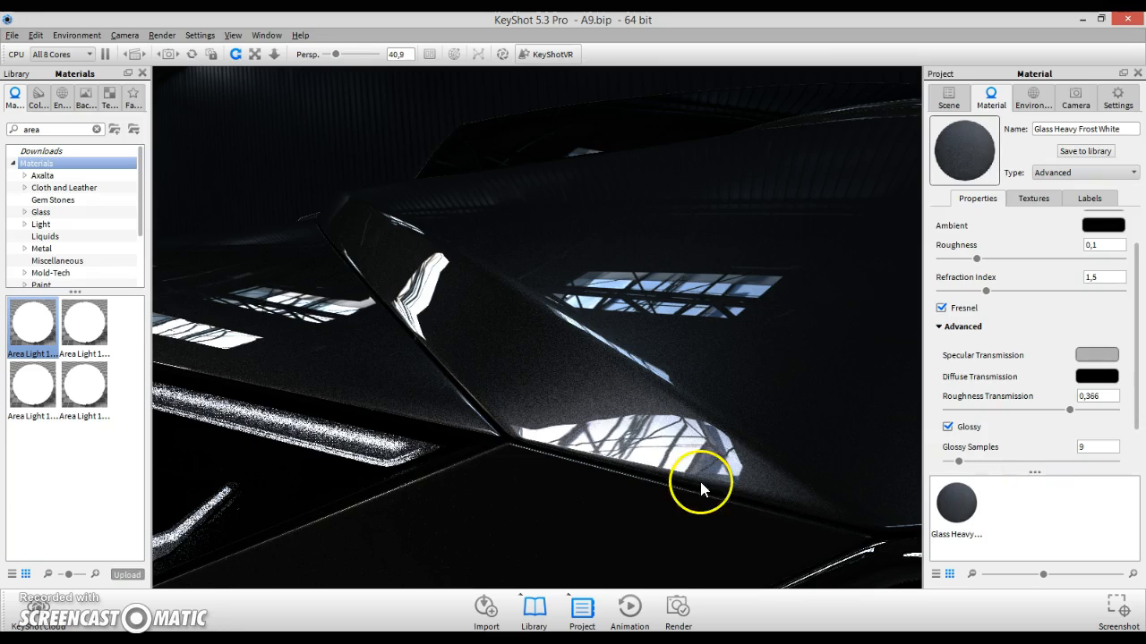
scroll(337, 449, down, 8)
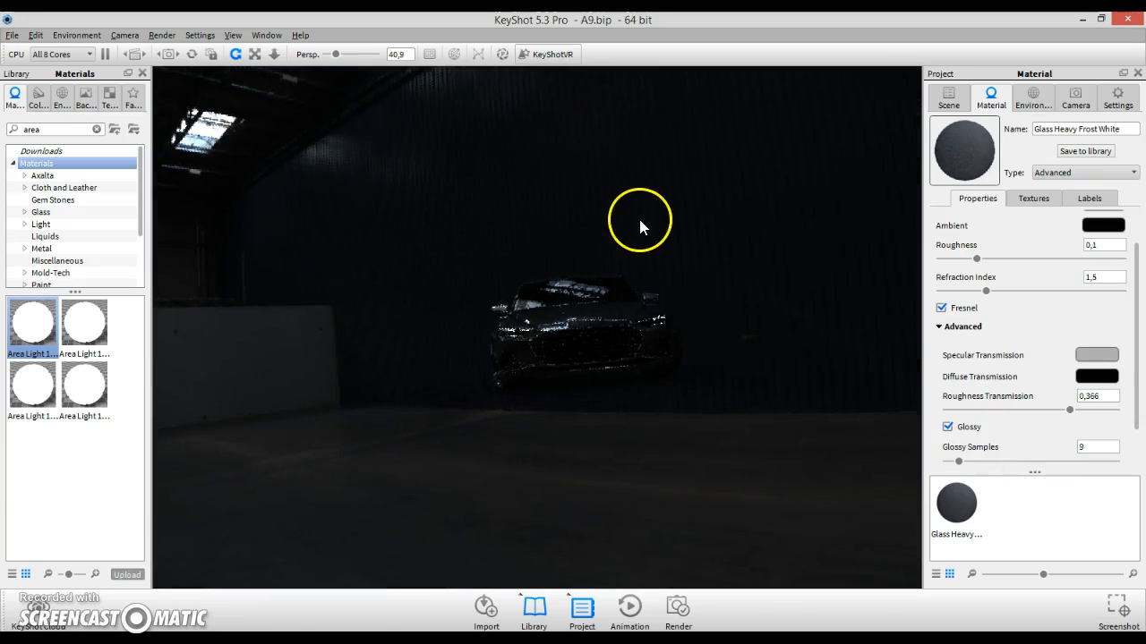
scroll(606, 254, up, 5)
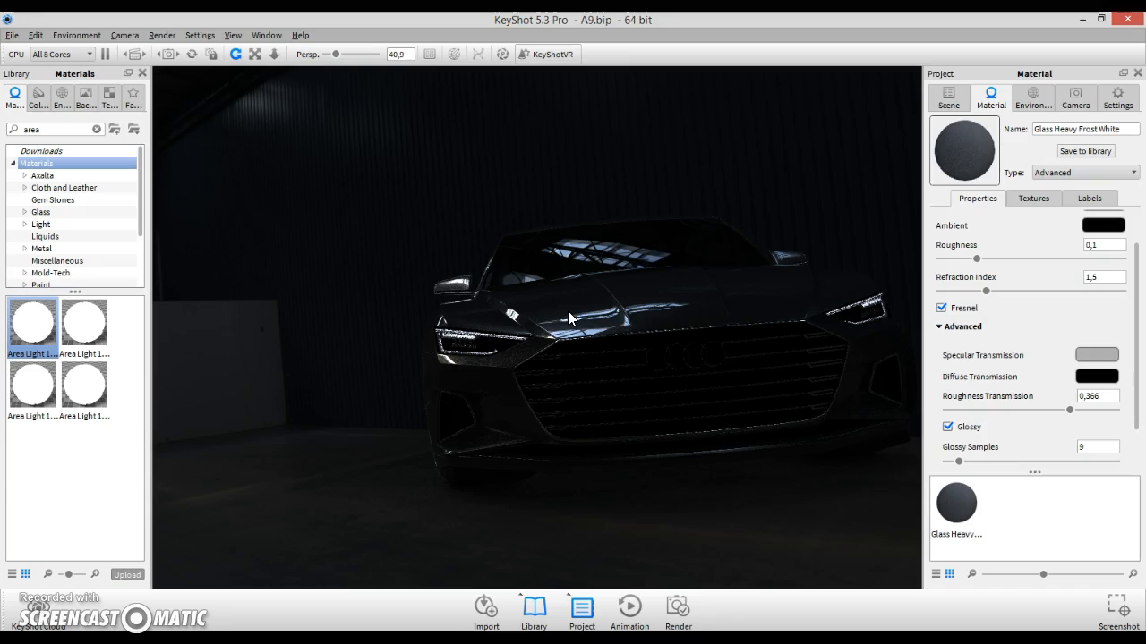
- Switch to the browser and review the KeyShot Quick Tip 39: Cloudy Plastics page, then return to KeyShot
key(alt+Tab)
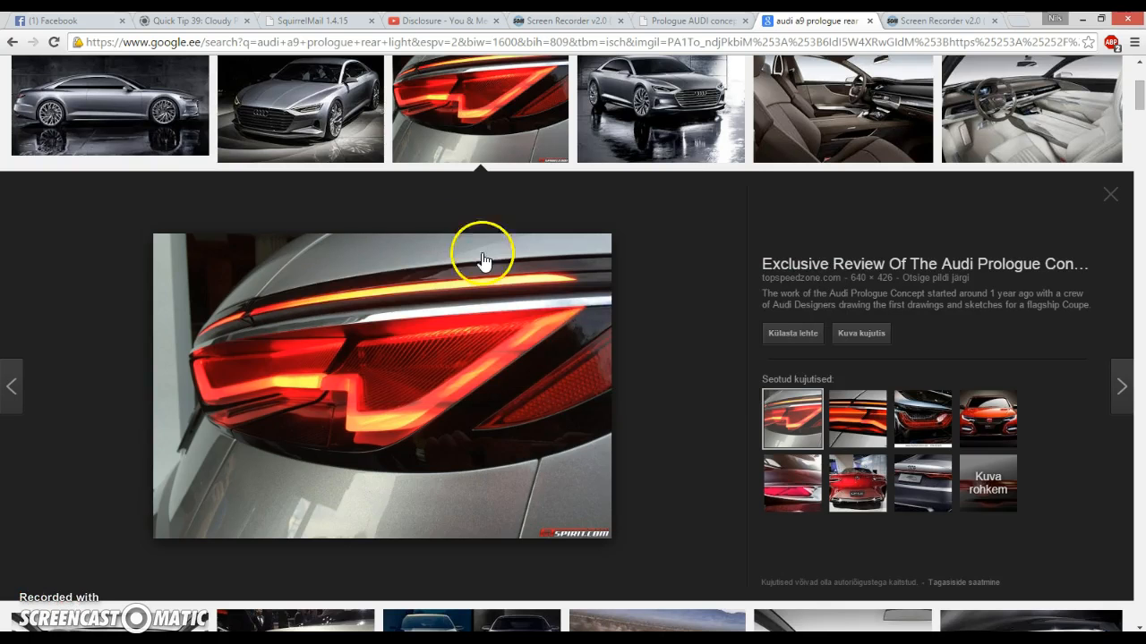
click(199, 21)
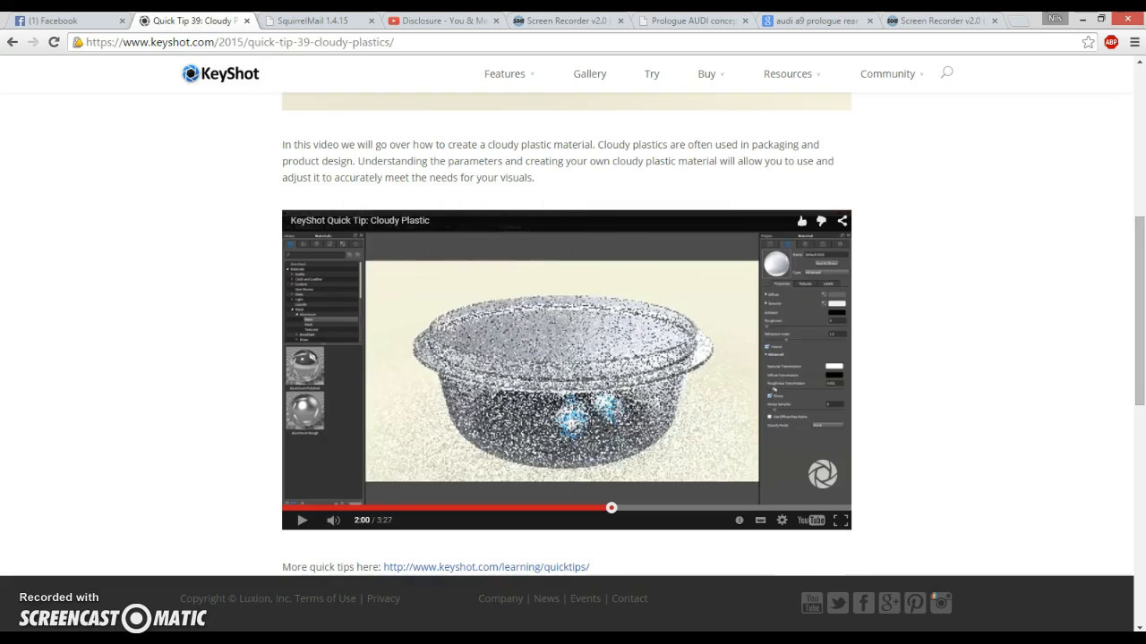
scroll(695, 447, up, 4)
scroll(732, 422, up, 1)
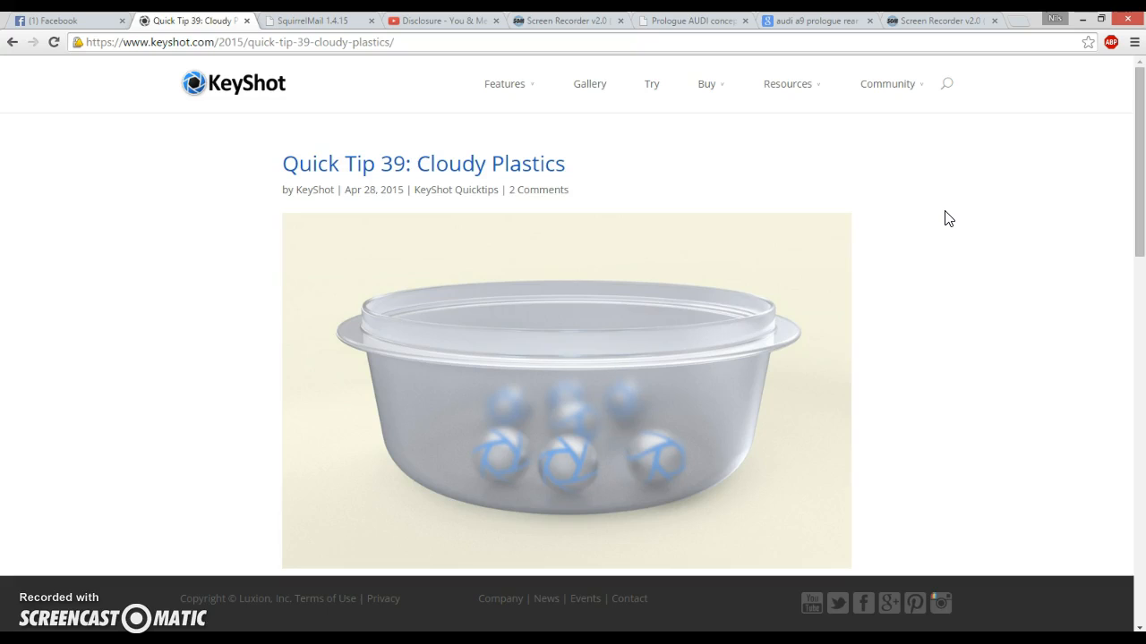
key(alt+Tab)
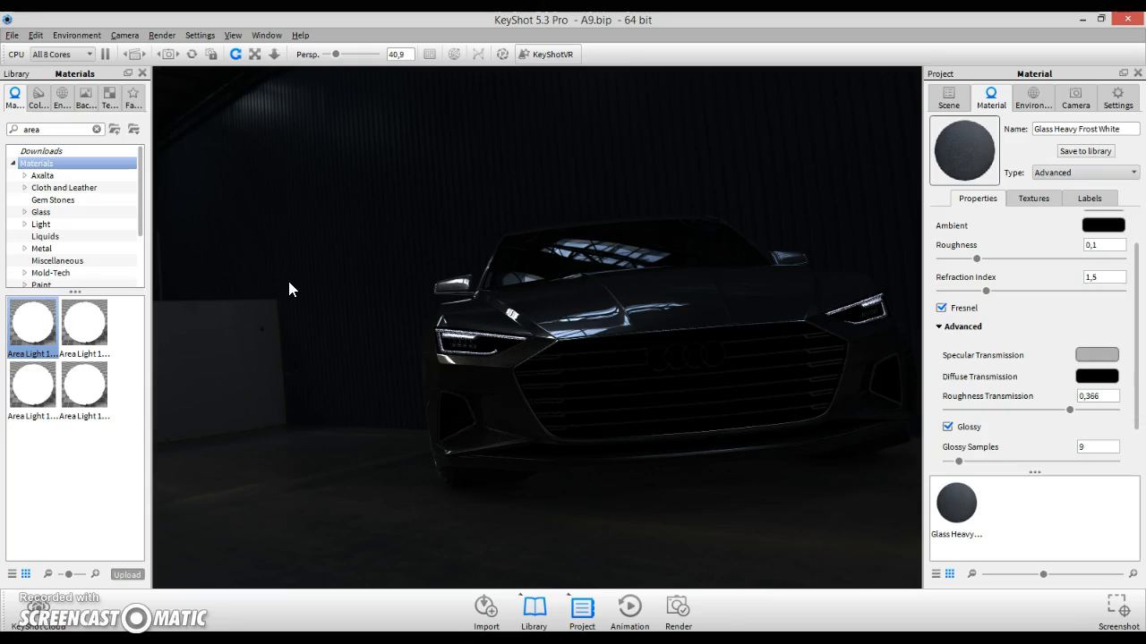
- Review the available material Type options for the front light glass and compare again with the Cloudy Plastics tip page
click(1056, 172)
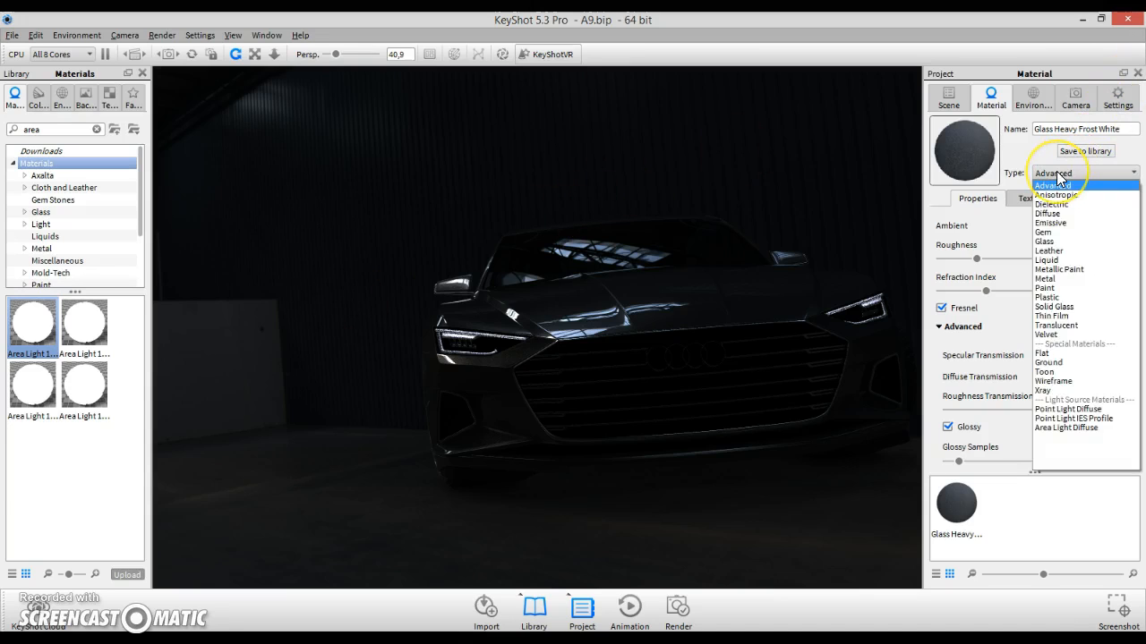
click(1057, 172)
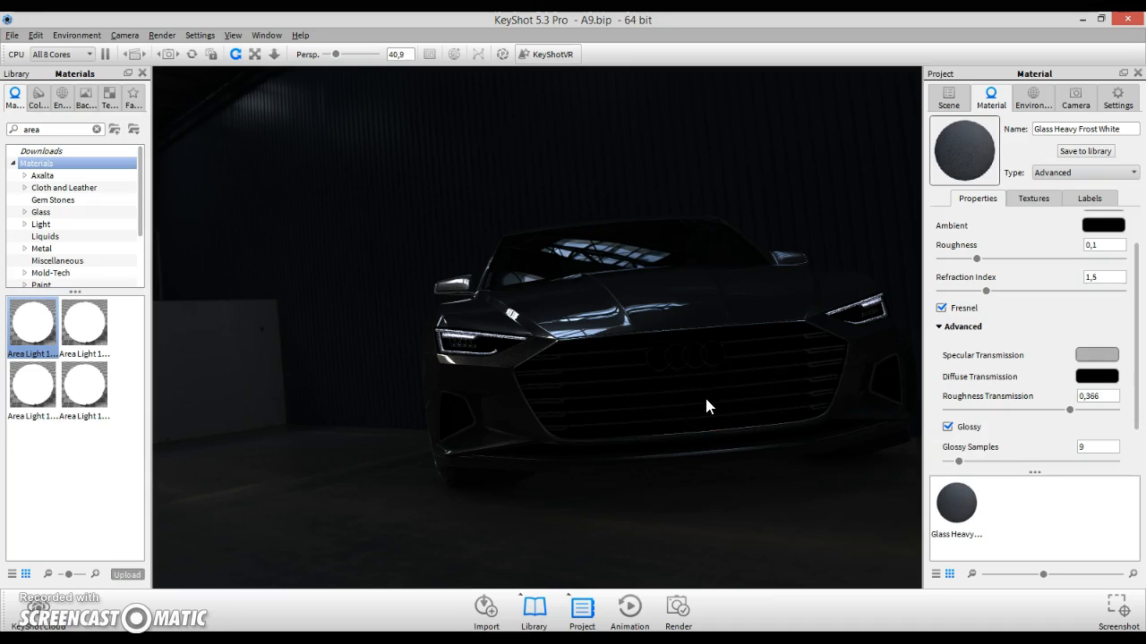
key(alt+Tab)
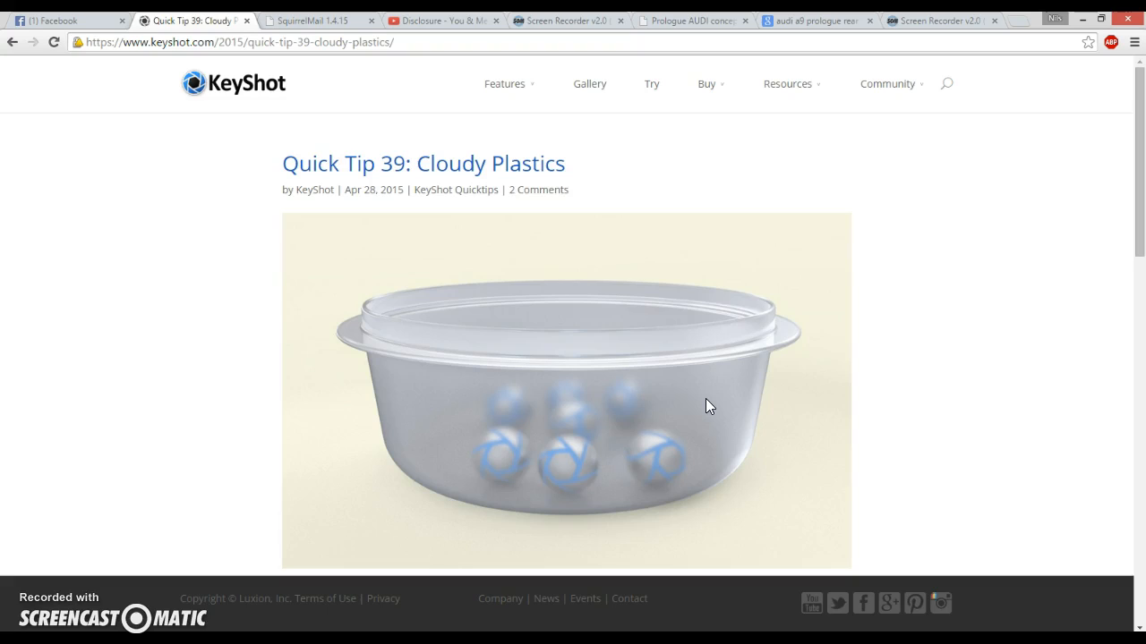
key(alt+Tab)
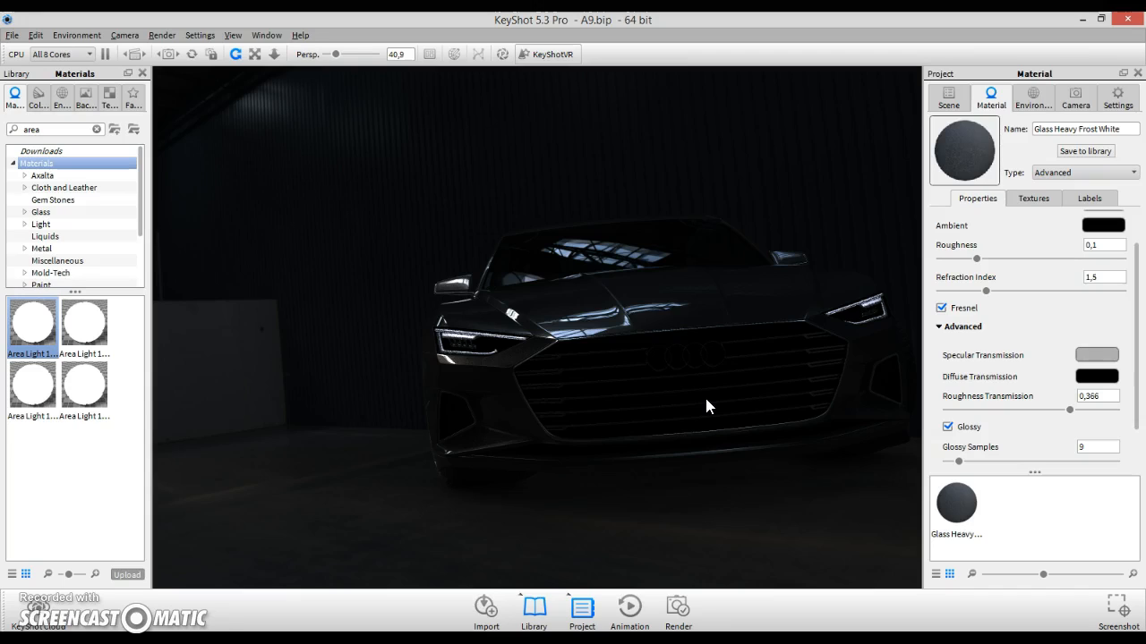